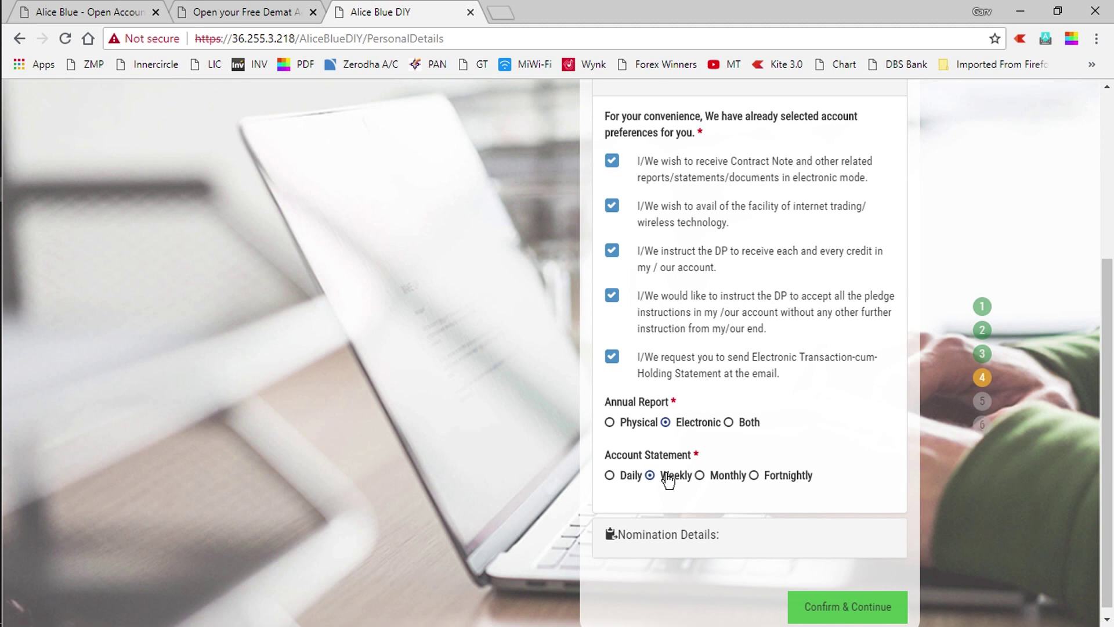
Expand Nomination Details and try submitting the client details twice, reopening Preferences in between
left_click(691, 534)
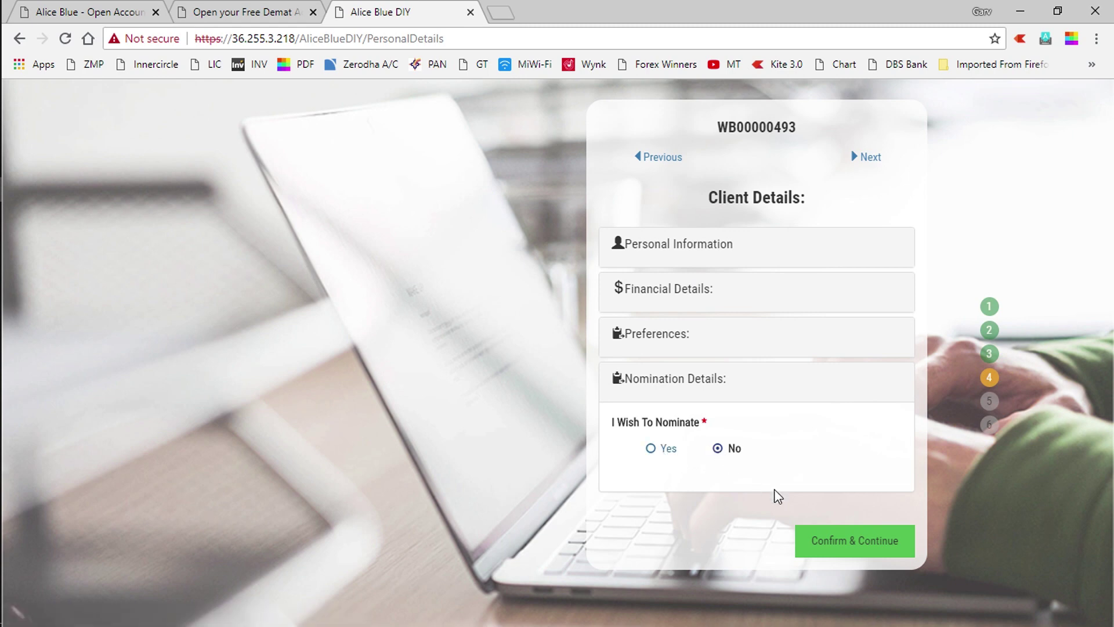
left_click(845, 547)
left_click(647, 335)
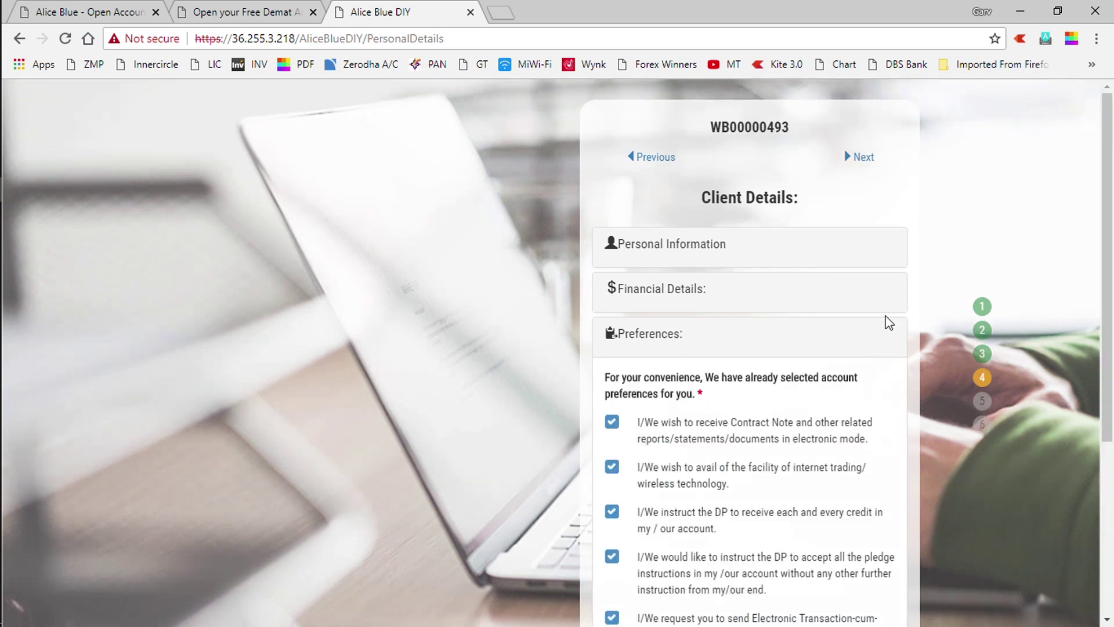
left_click_drag(1111, 250, 1111, 441)
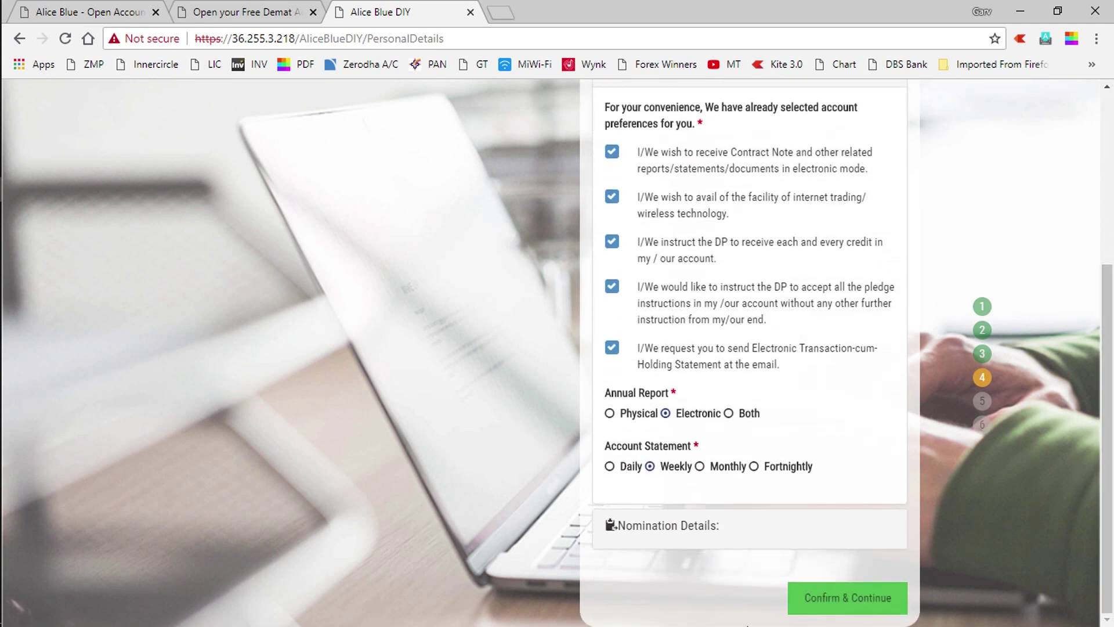
left_click(822, 598)
Open Alice Blue's downloads page in a new tab, then return to the form and expand Preferences
left_click(652, 529)
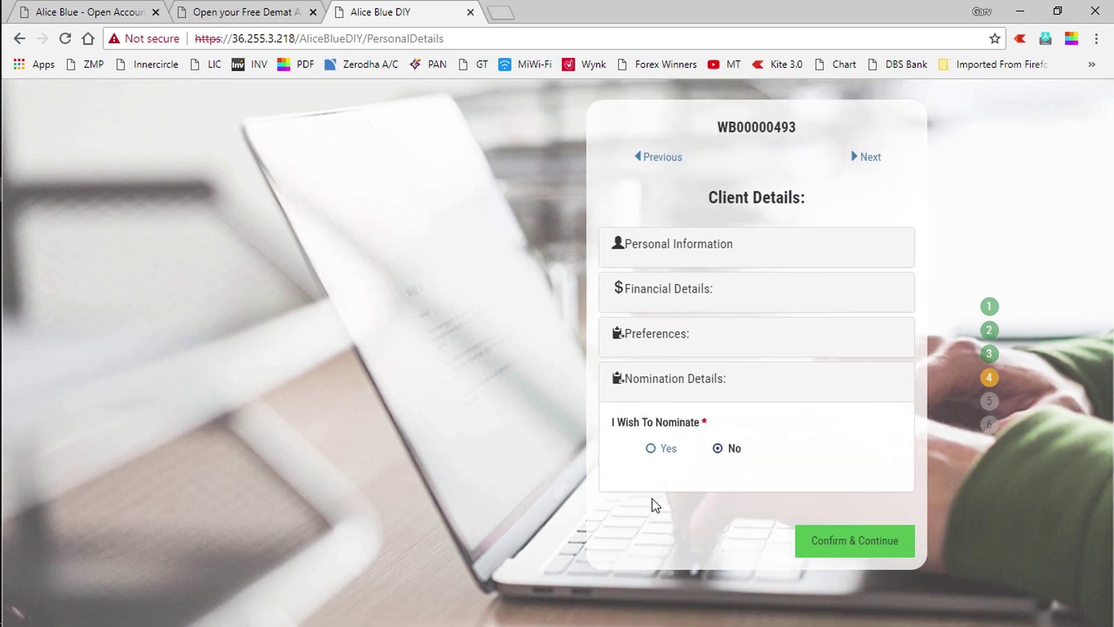
left_click(652, 446)
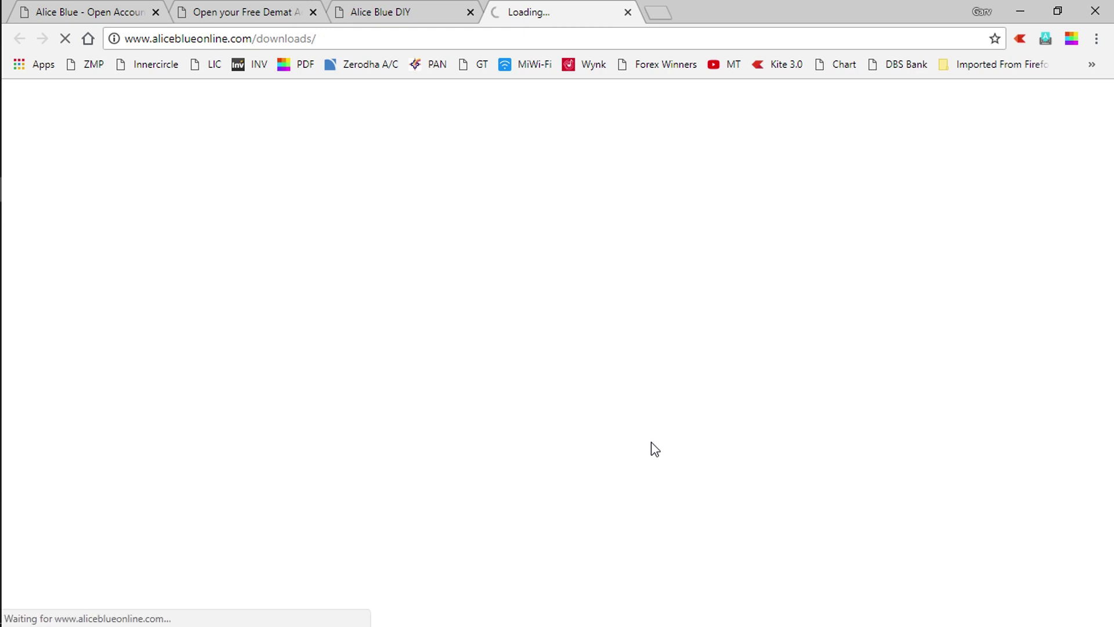
left_click(408, 18)
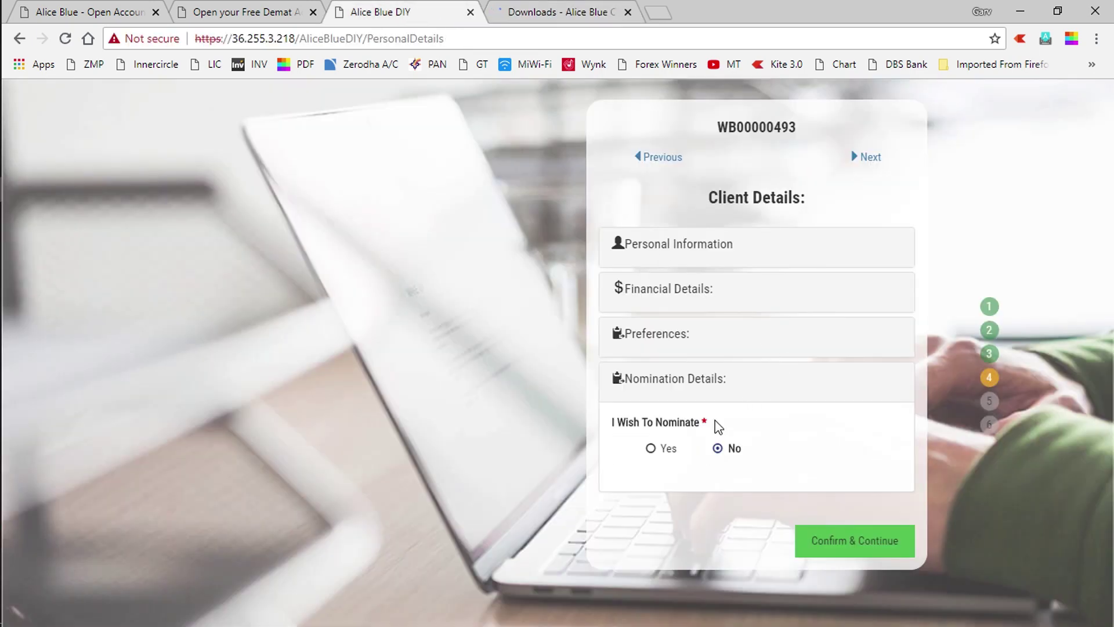
left_click(722, 336)
left_click_drag(1112, 235, 1111, 308)
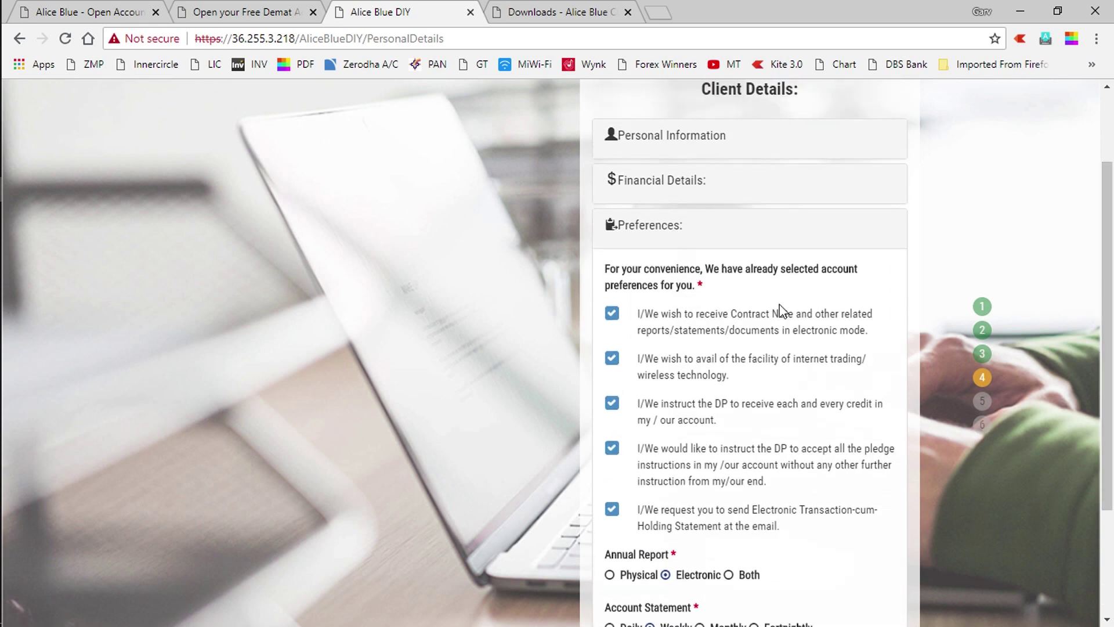
Choose Private Sector as the occupation under Financial Details and submit with Confirm & Continue
left_click(706, 181)
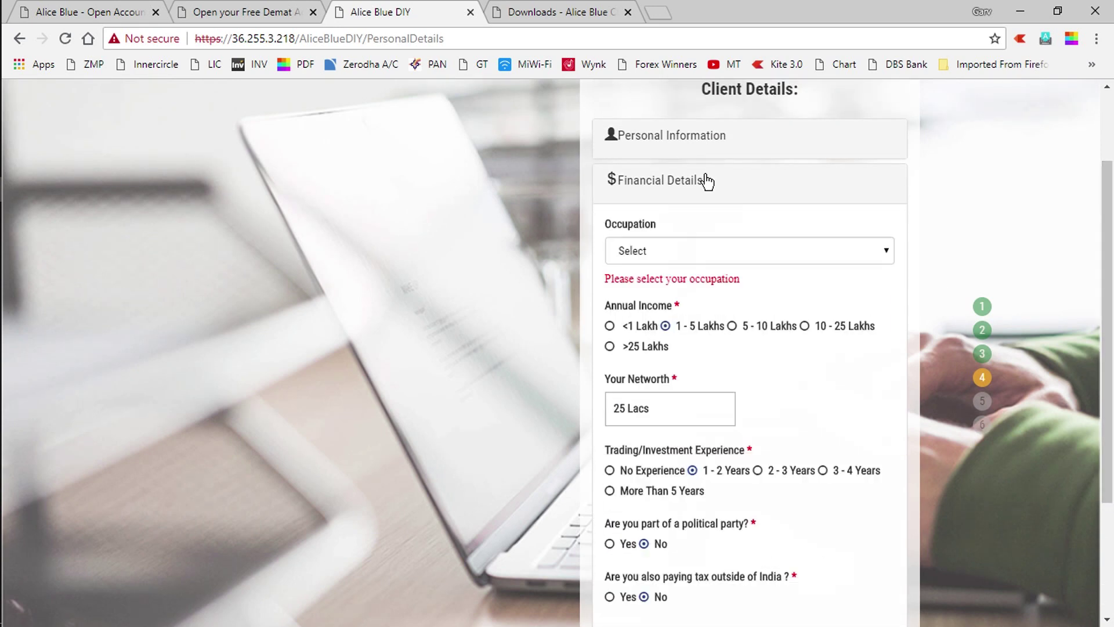
left_click(743, 250)
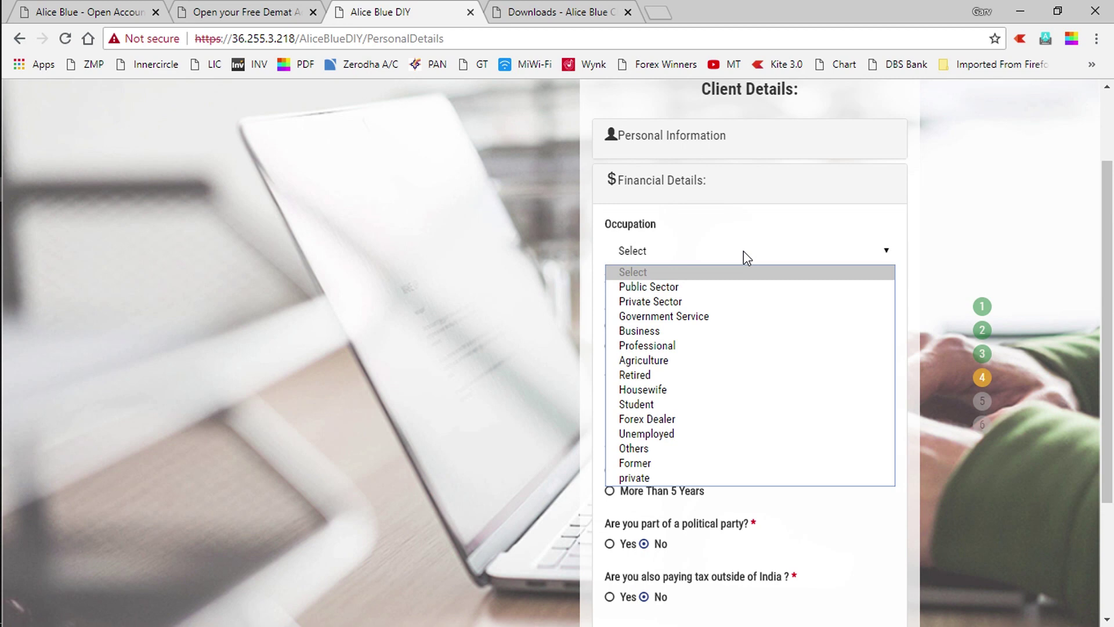
left_click(680, 301)
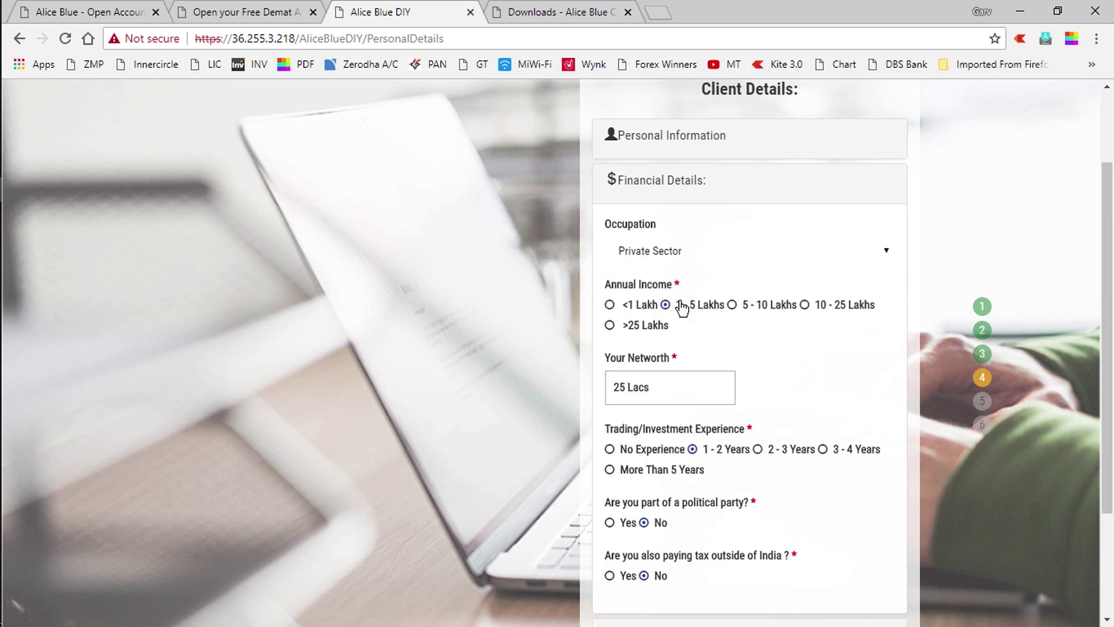
left_click_drag(1107, 266, 1111, 366)
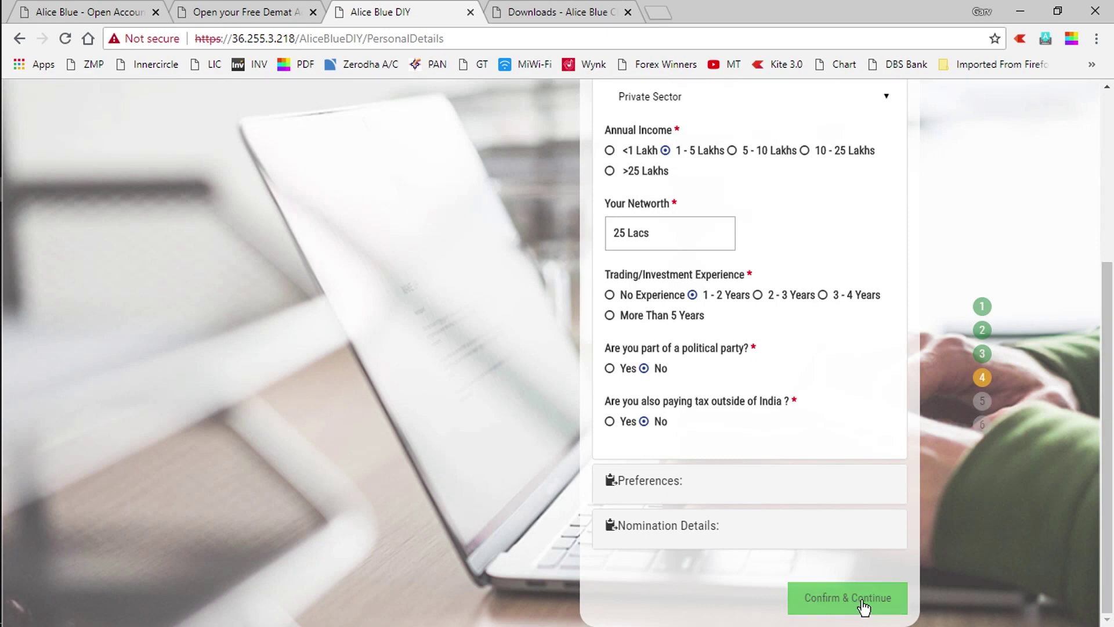
left_click(862, 602)
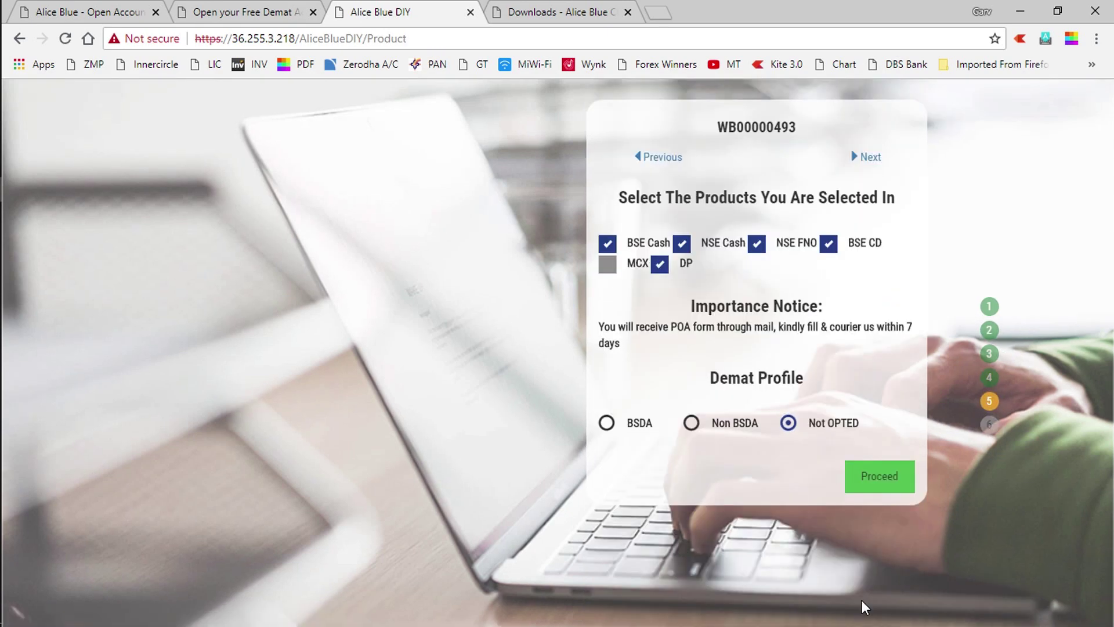
Untick BSE Cash, NSE Cash, NSE FNO and BSE CD, tick MCX, and proceed to payment
left_click(607, 244)
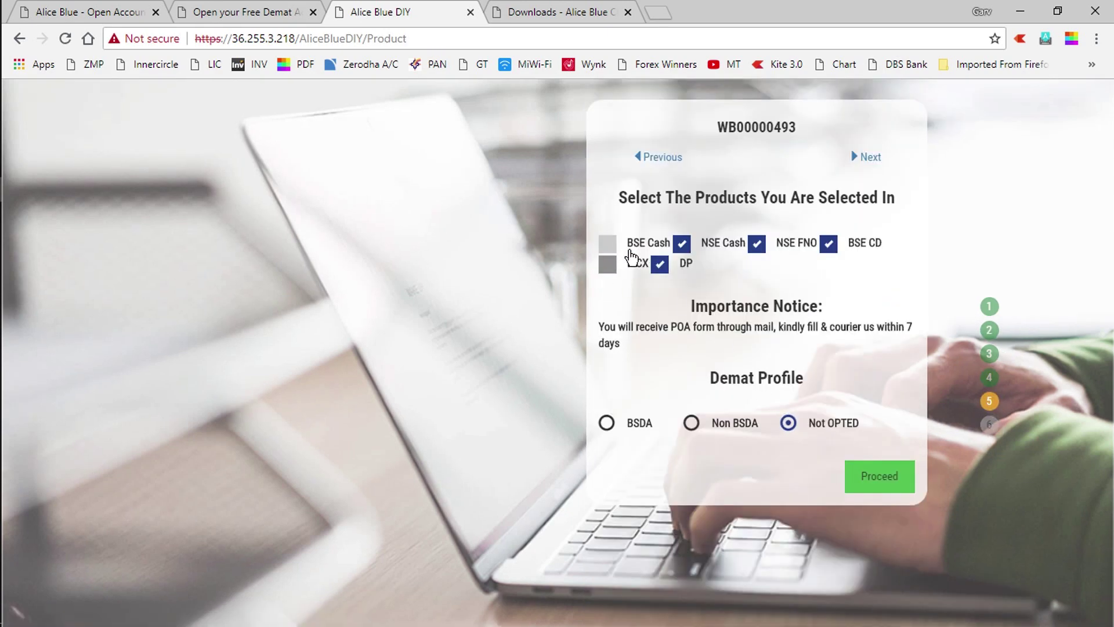
left_click(681, 243)
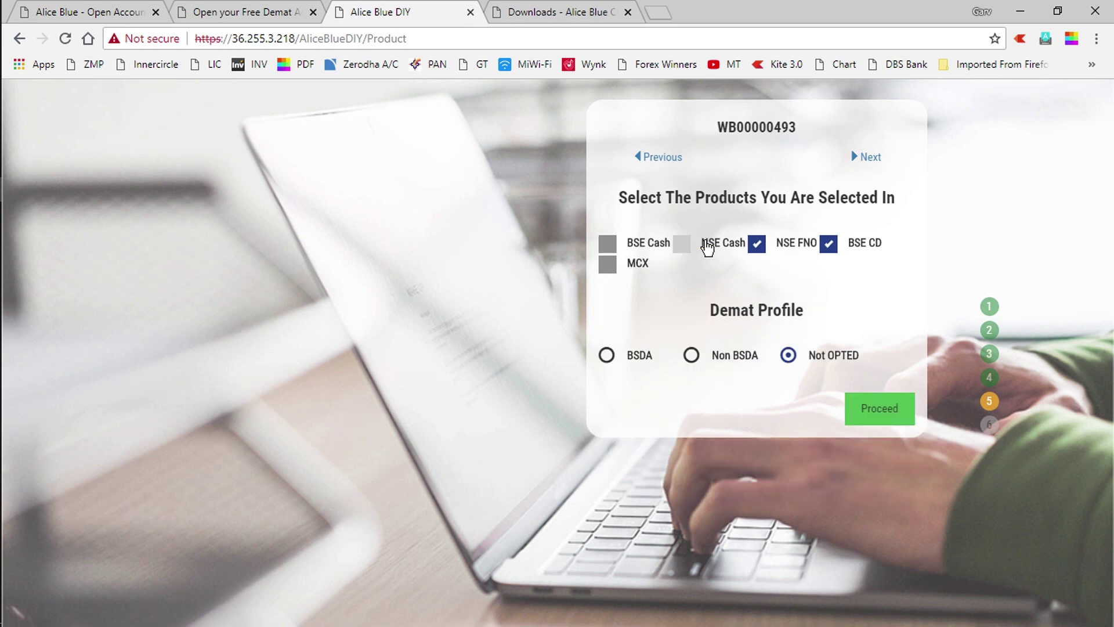
left_click(756, 244)
left_click(829, 243)
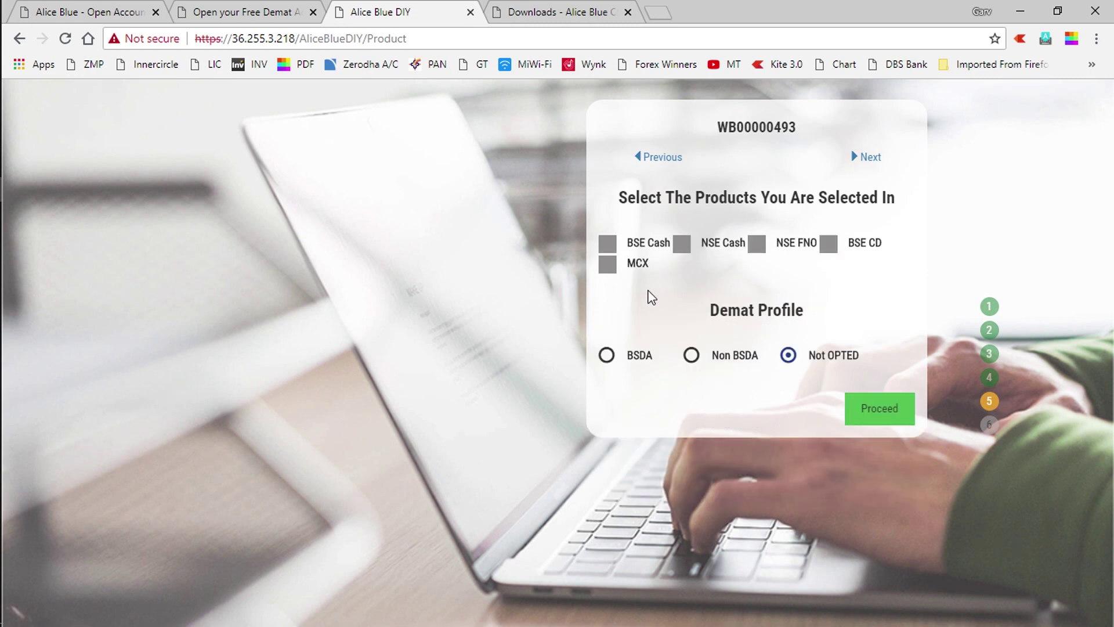
left_click(606, 271)
left_click(891, 418)
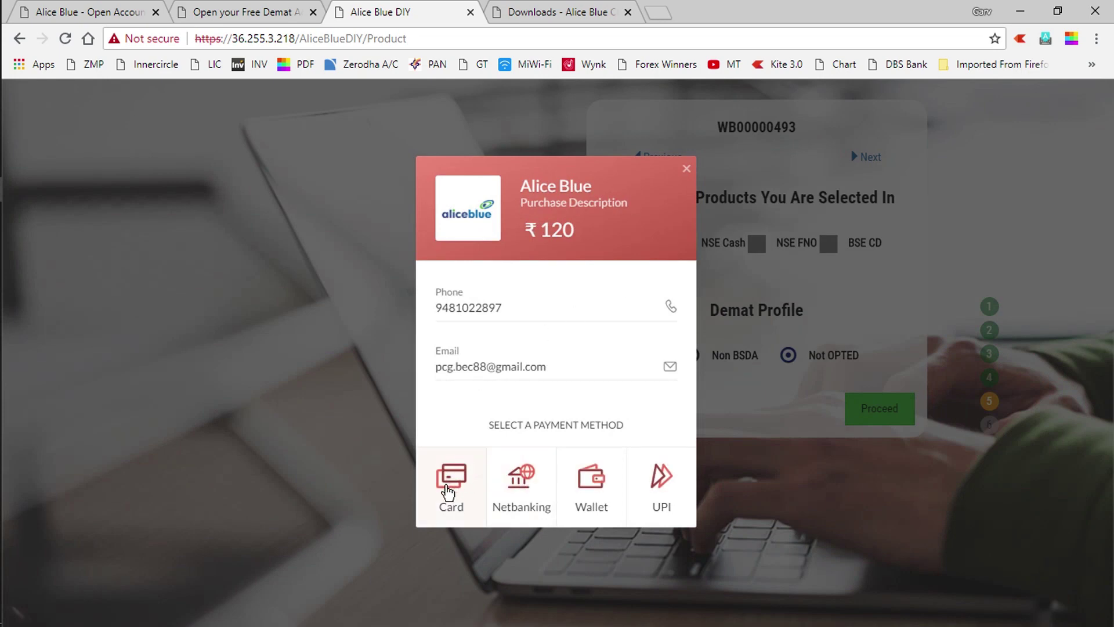
Pay the ₹120 fee by Netbanking with Canara Bank selected as the bank
left_click(514, 481)
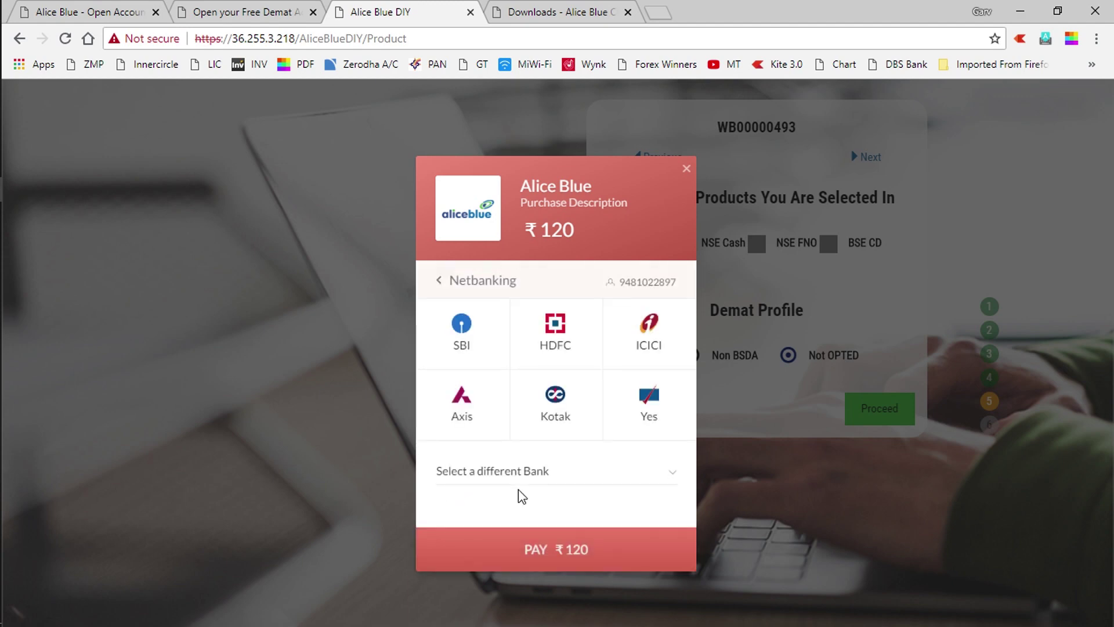
left_click(545, 481)
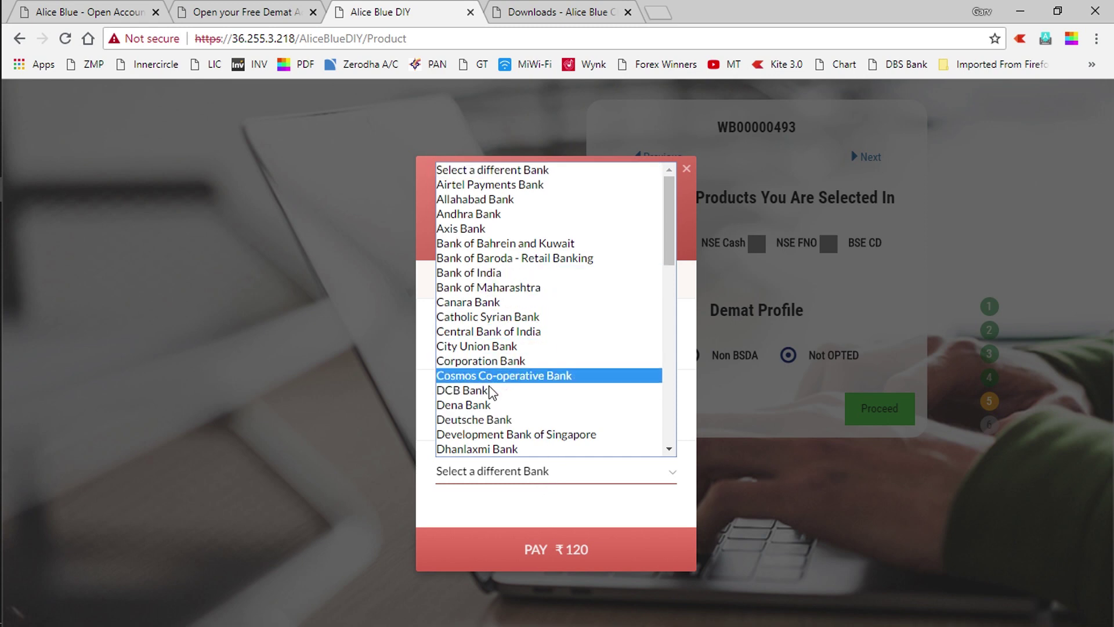
key("c")
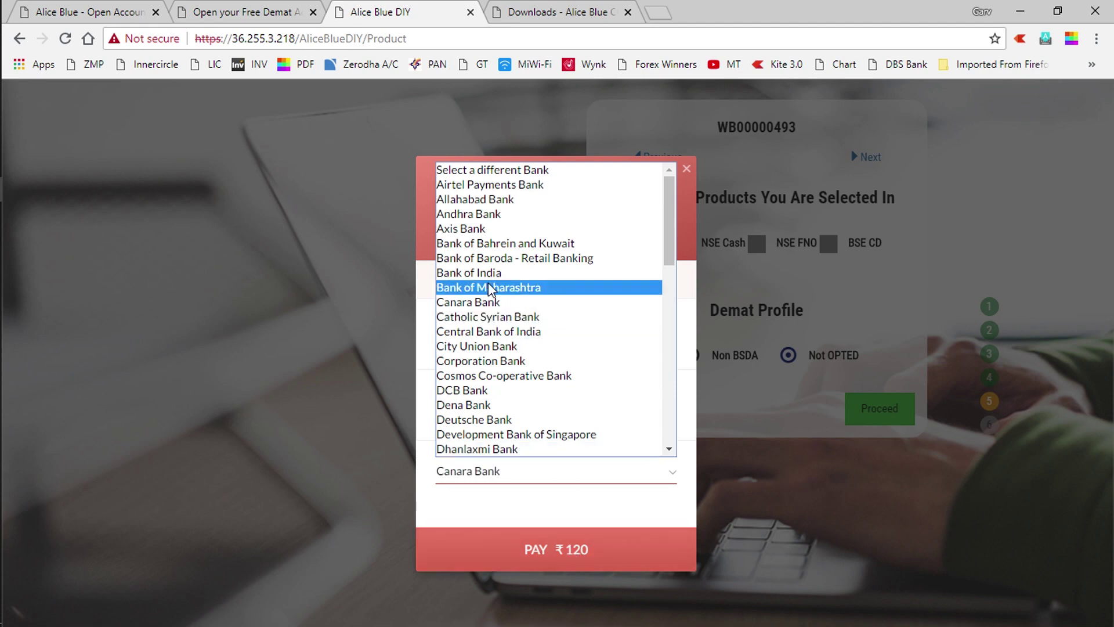
left_click(476, 303)
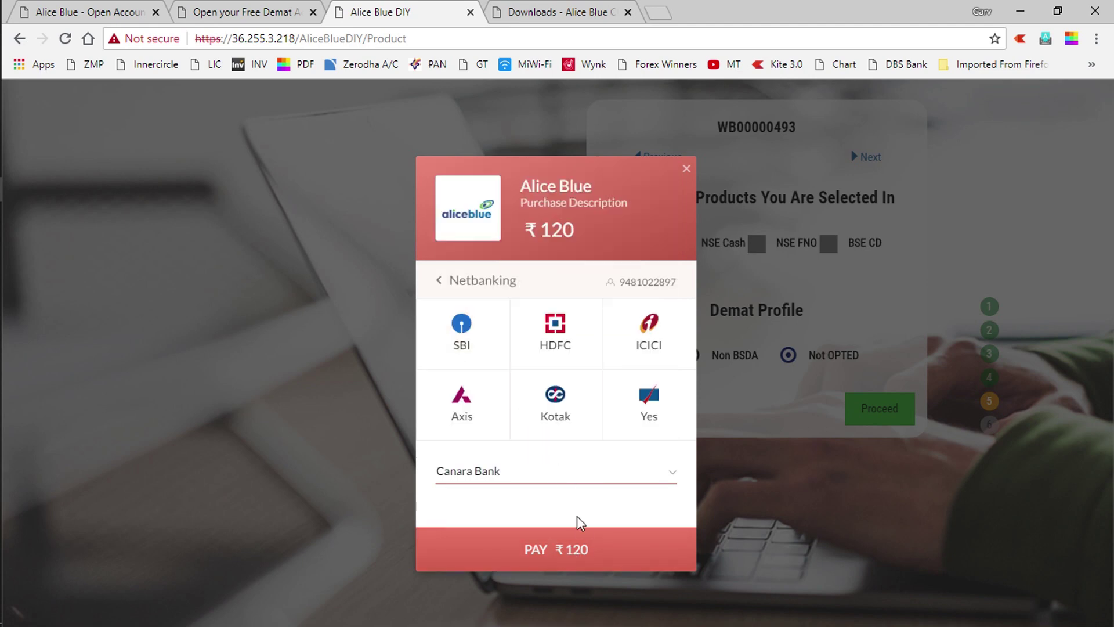
left_click(545, 557)
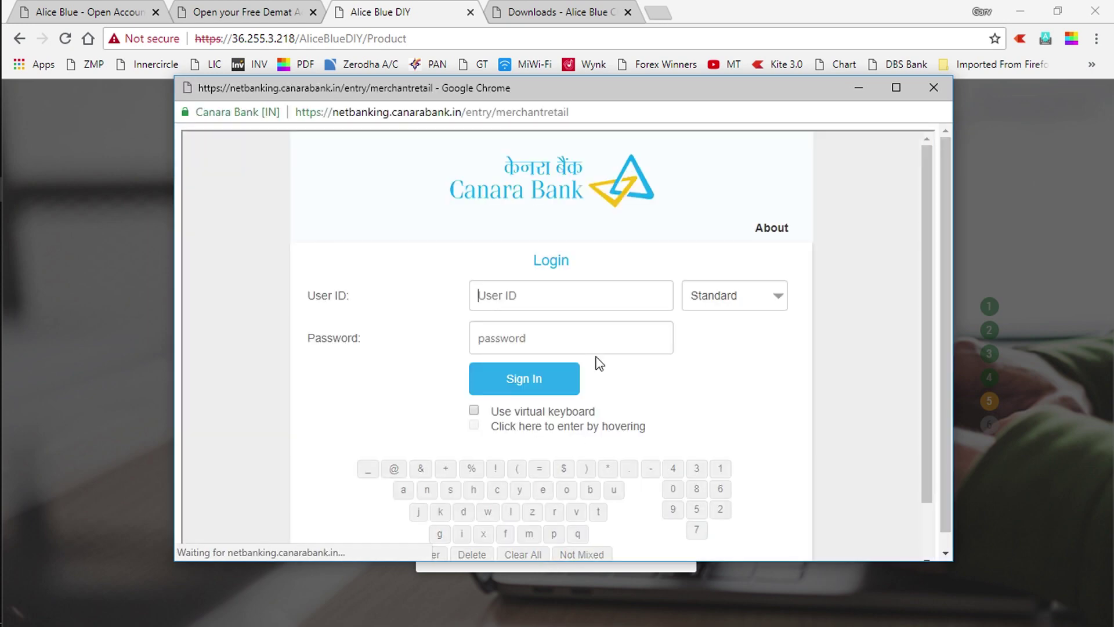
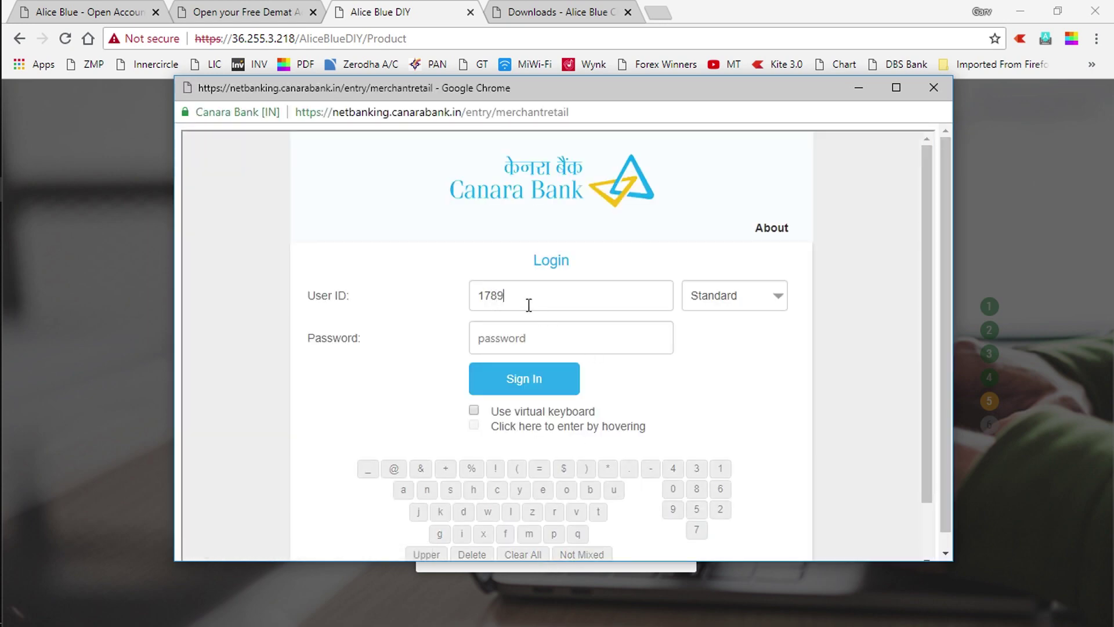
Enter the Canara Bank NetBanking User ID and continue signing in to authorise the payment
left_click(247, 522)
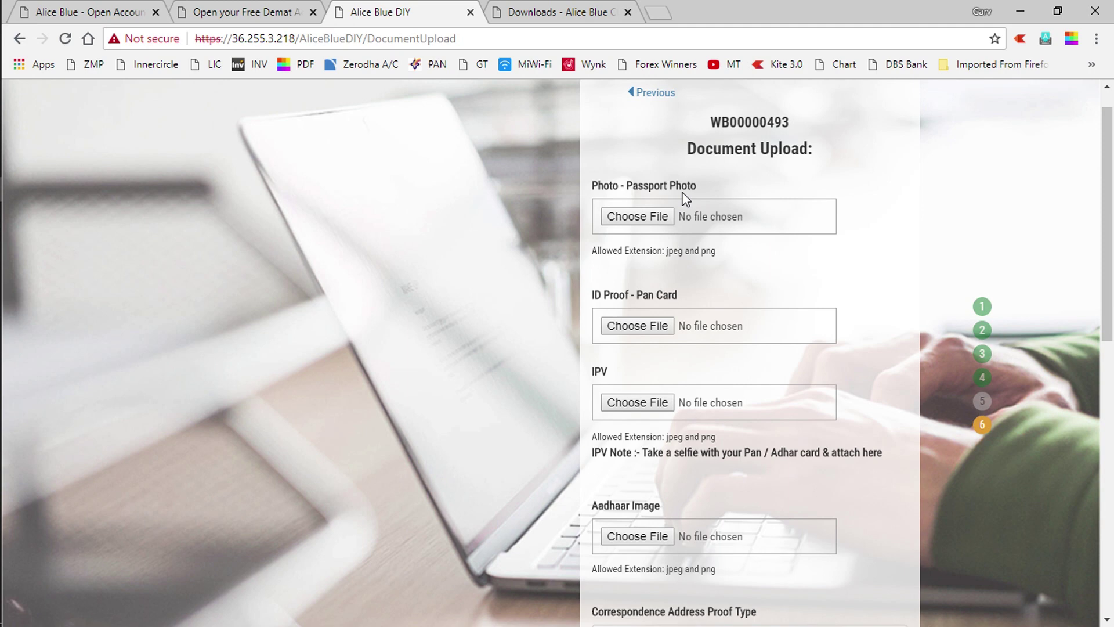
Attach the passport photo and the PAN card image from the applicant's images folder
left_click(644, 216)
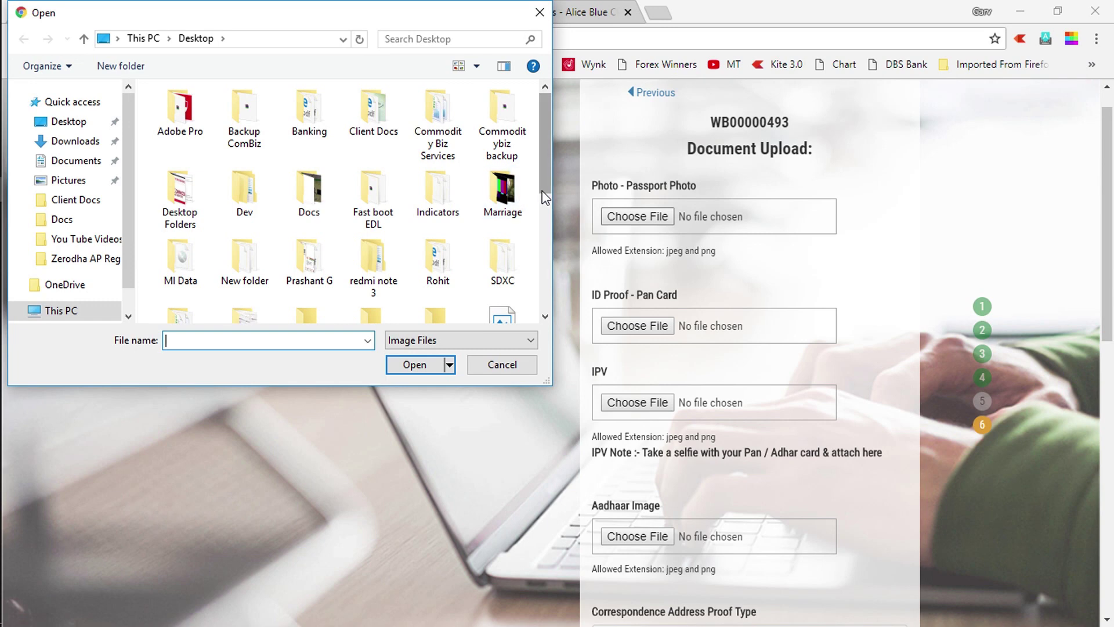
double_click(308, 255)
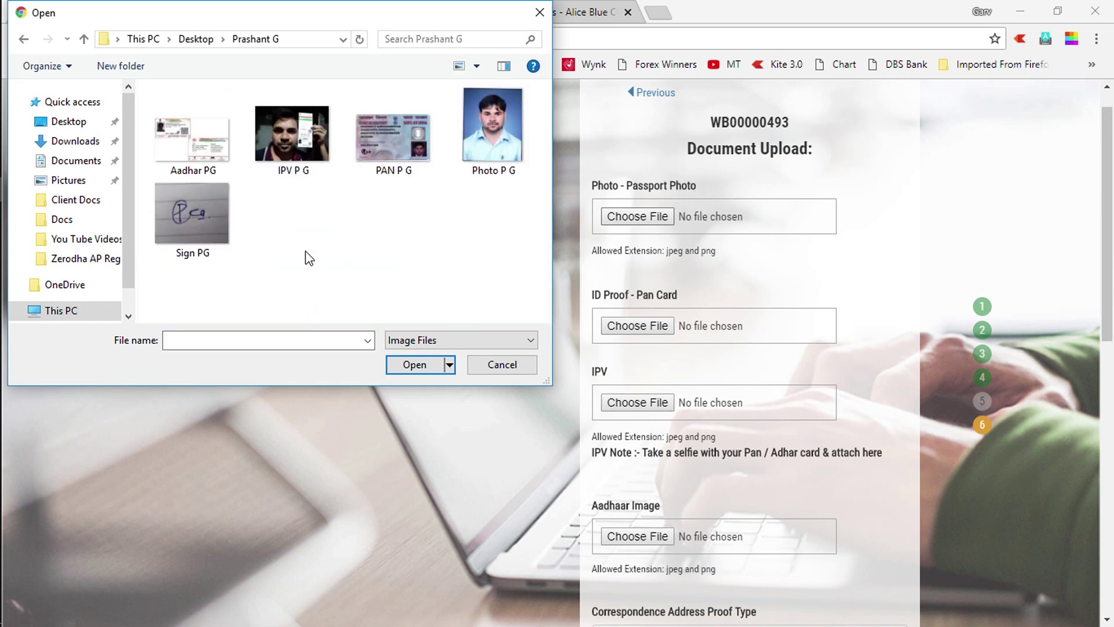
left_click(516, 129)
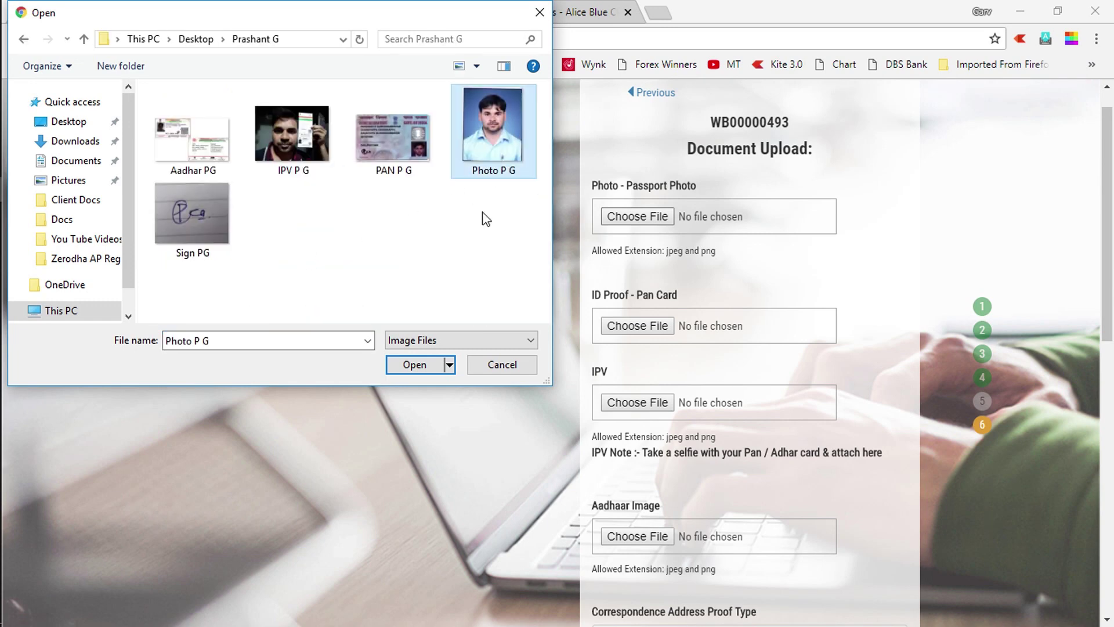
left_click(419, 364)
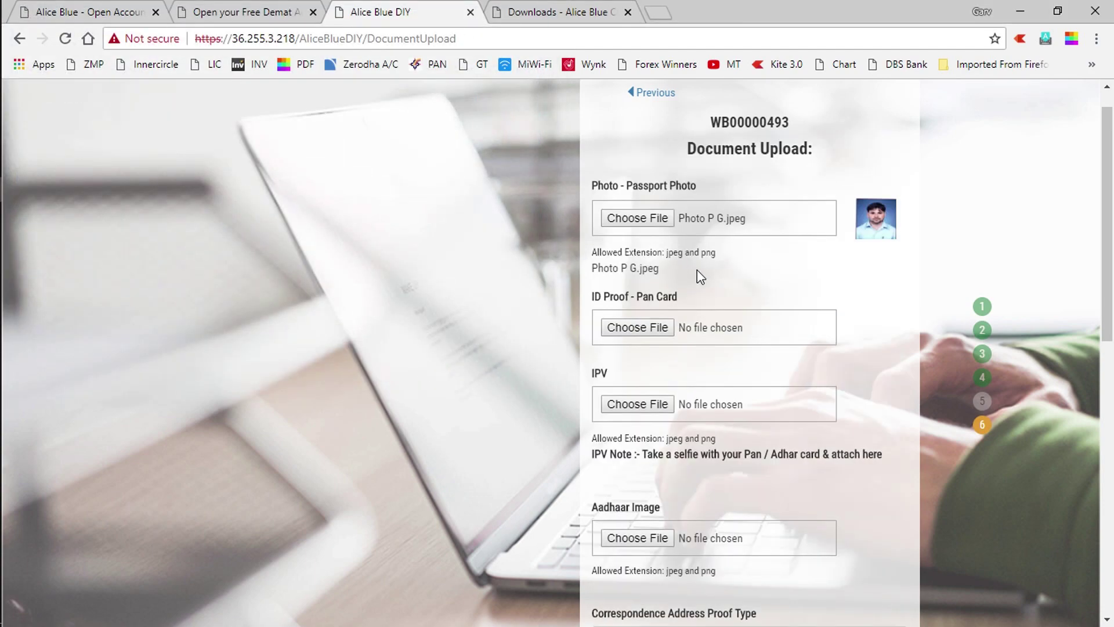
left_click(632, 327)
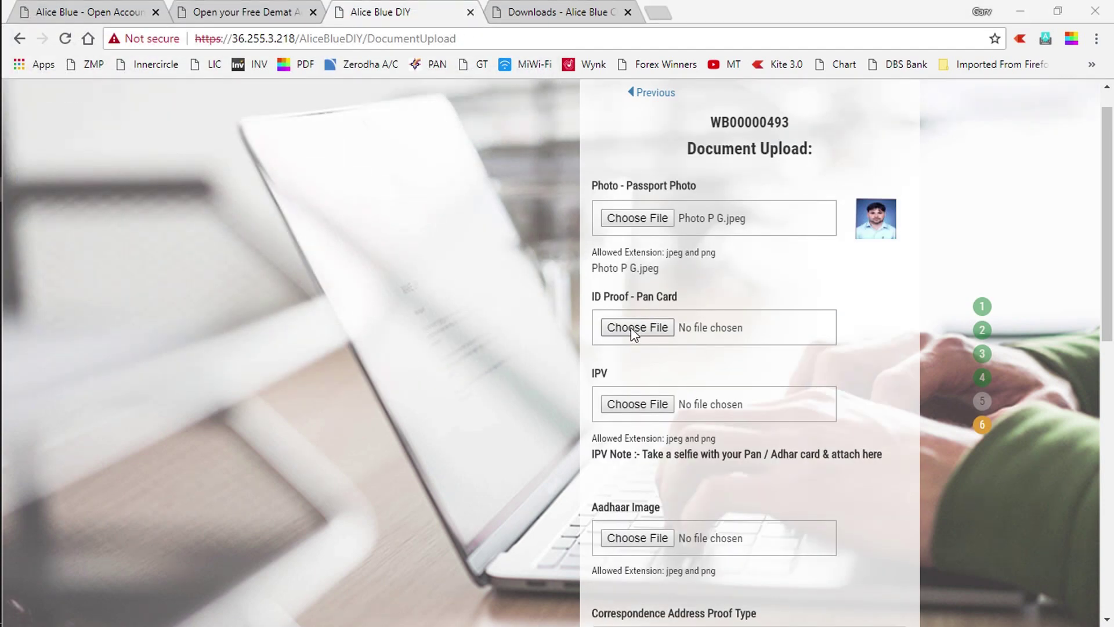
left_click(395, 139)
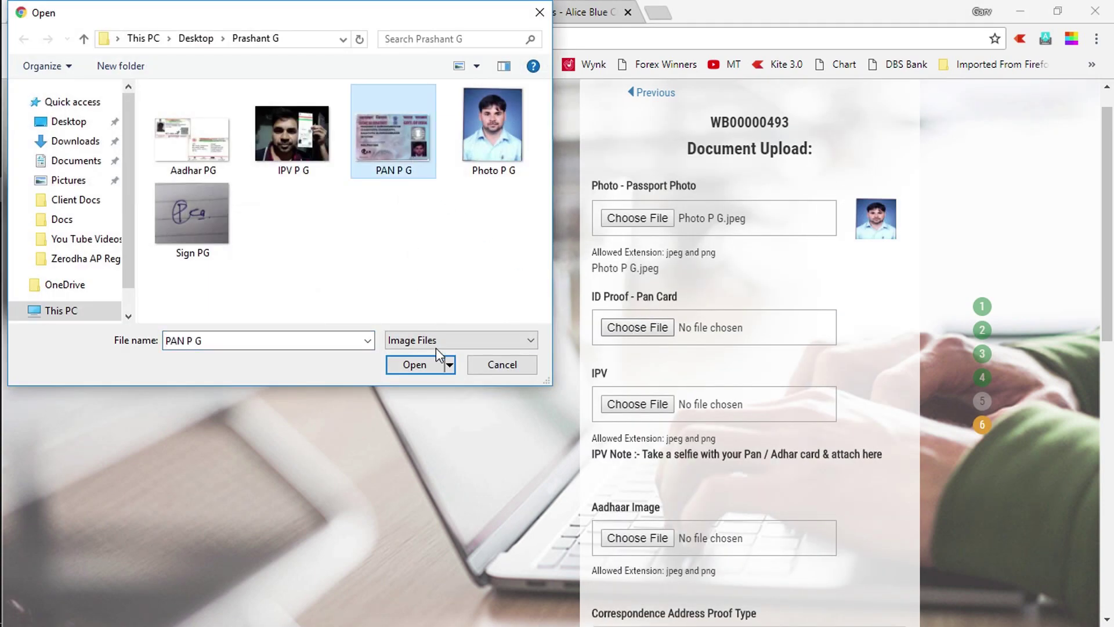
left_click(422, 368)
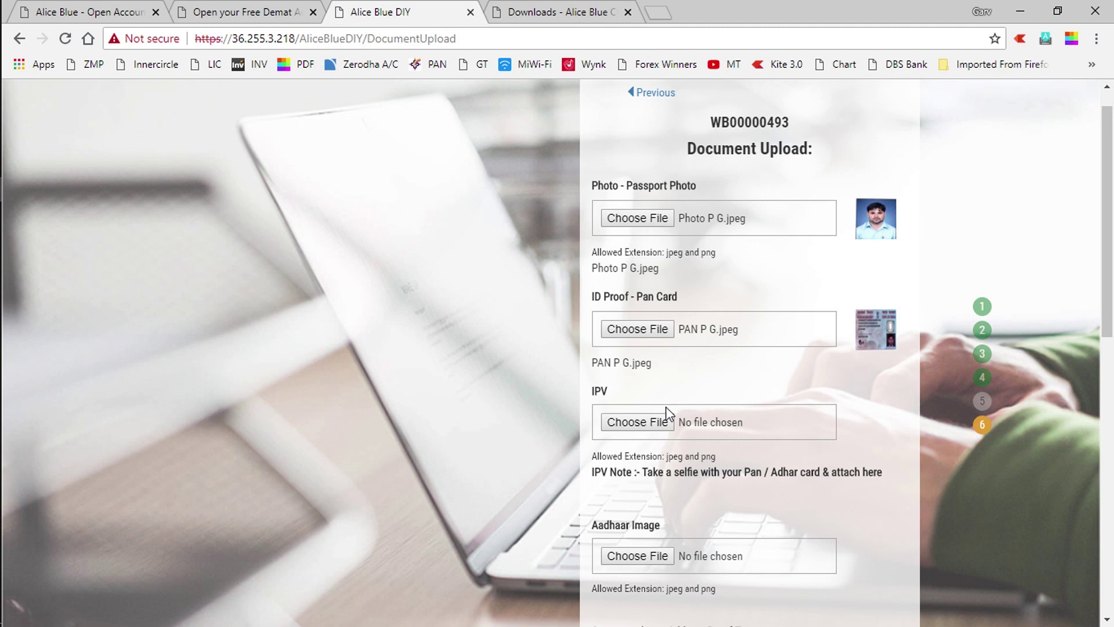
Attach IPV P G as the IPV selfie and Aadhar PG as the Aadhaar image
left_click(642, 422)
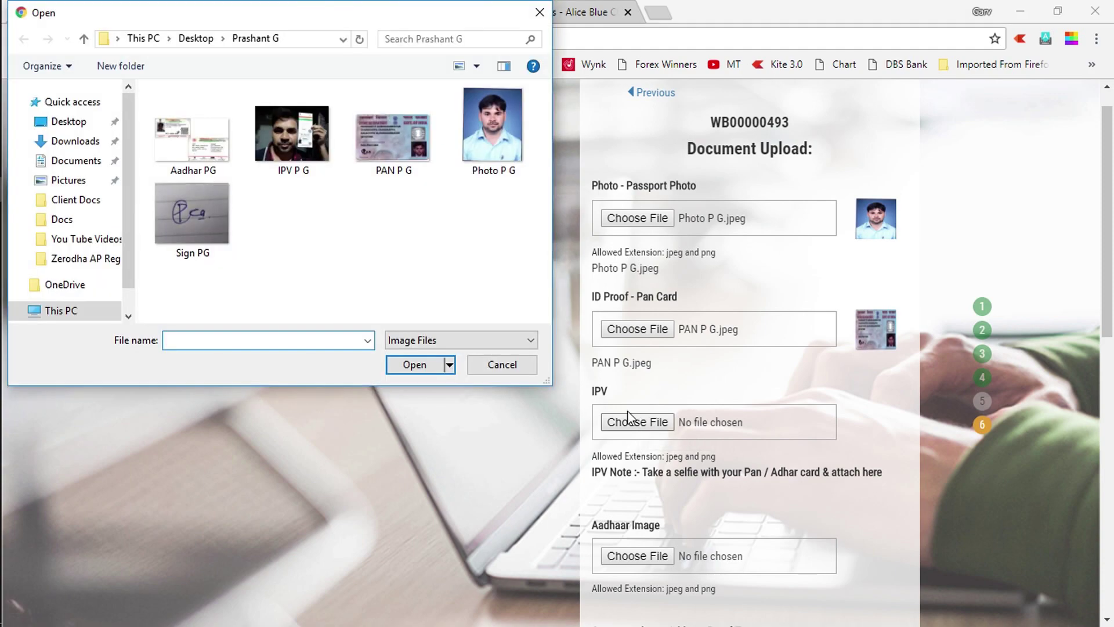
left_click(306, 156)
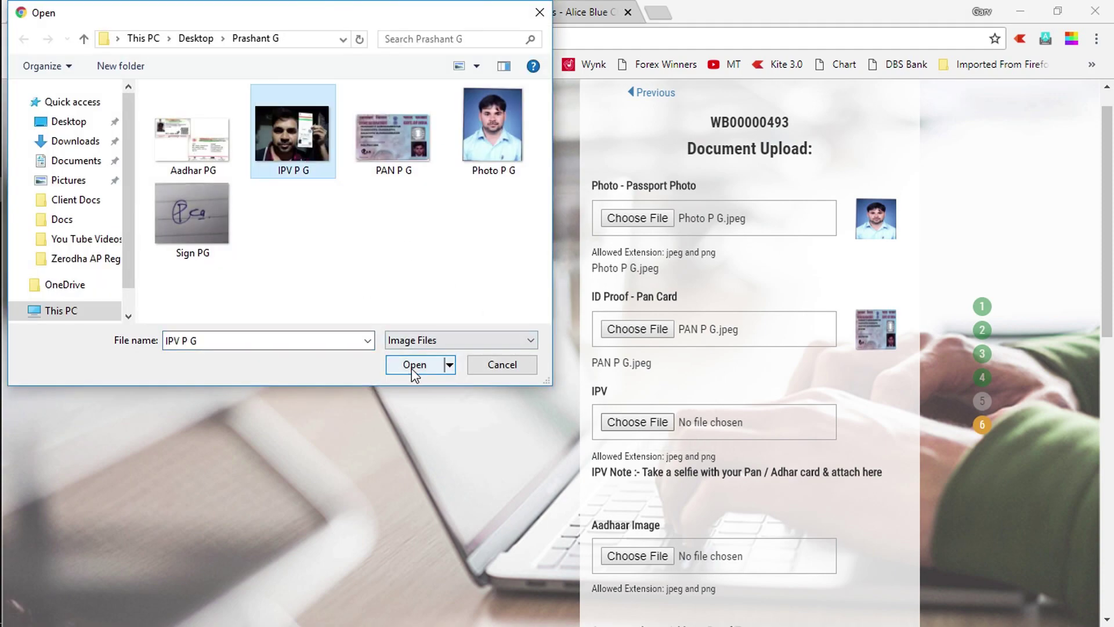
left_click(412, 368)
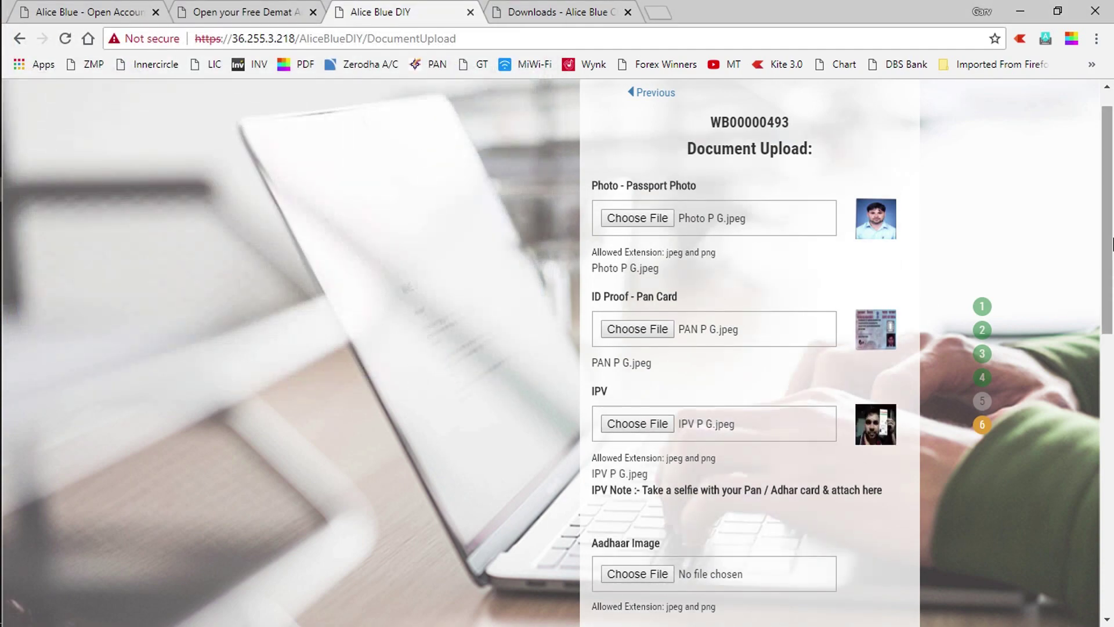
left_click_drag(1112, 243, 1112, 335)
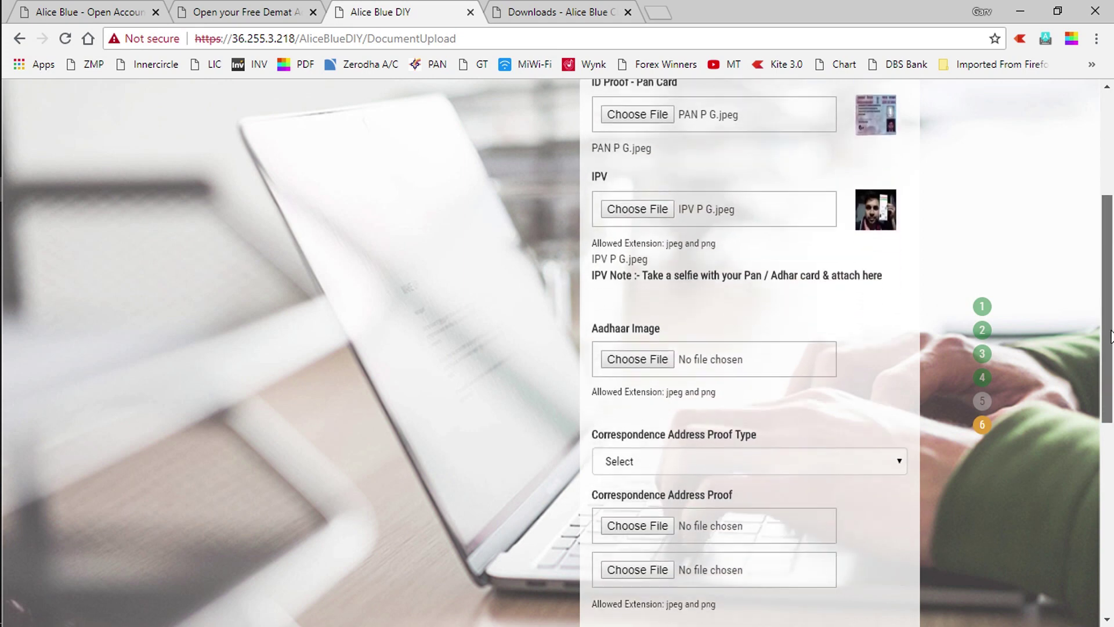
left_click(649, 353)
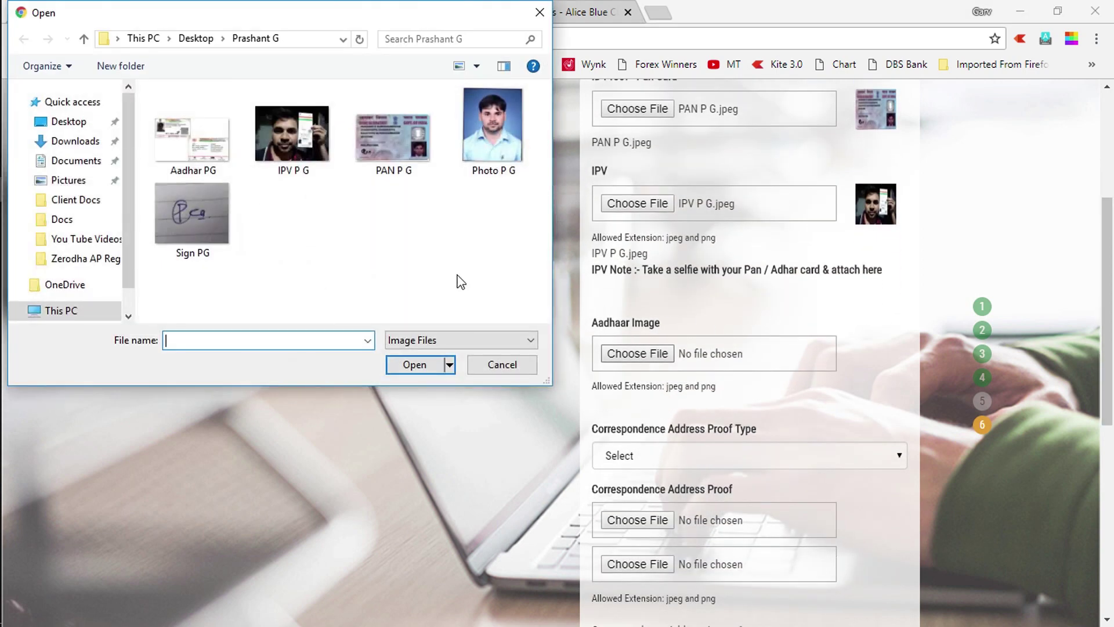
left_click(190, 134)
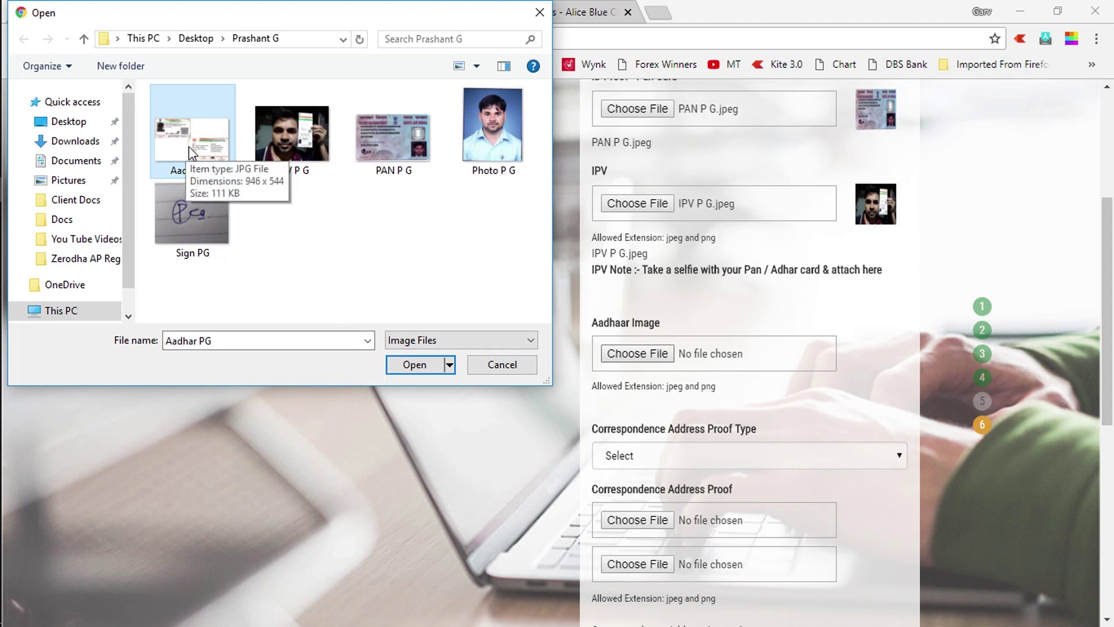
left_click(412, 364)
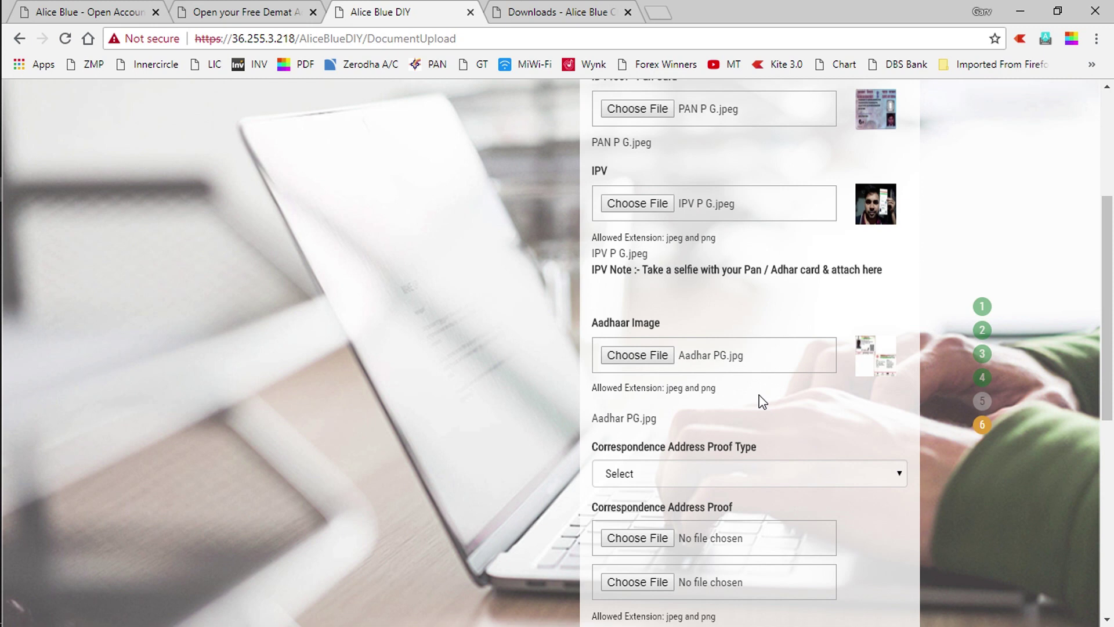
mouse_move(1, 238)
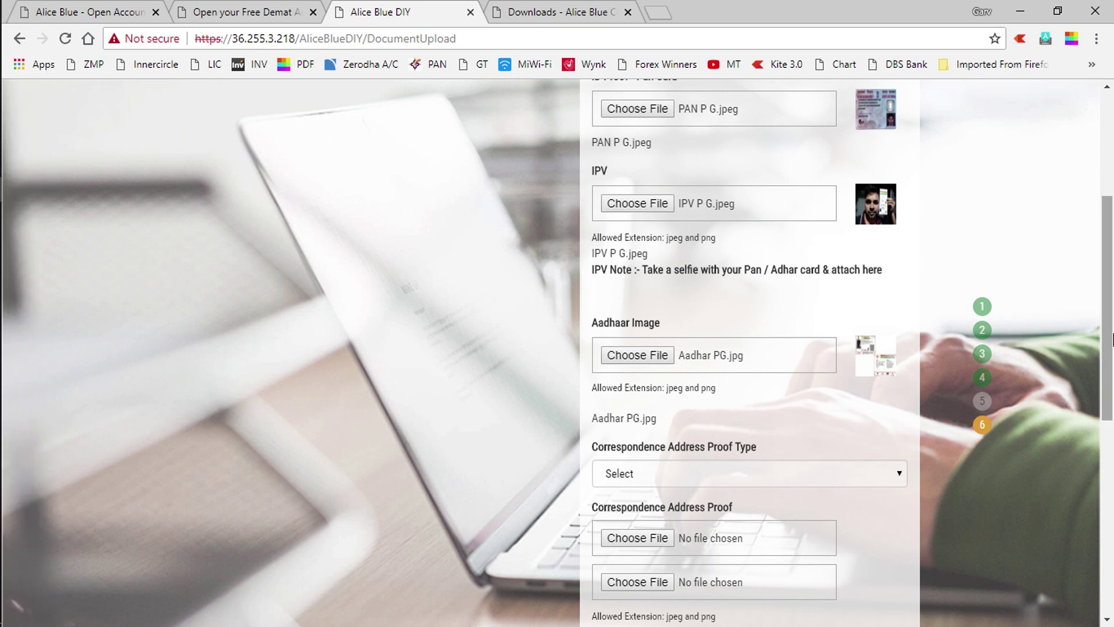
left_click_drag(1112, 339, 1111, 412)
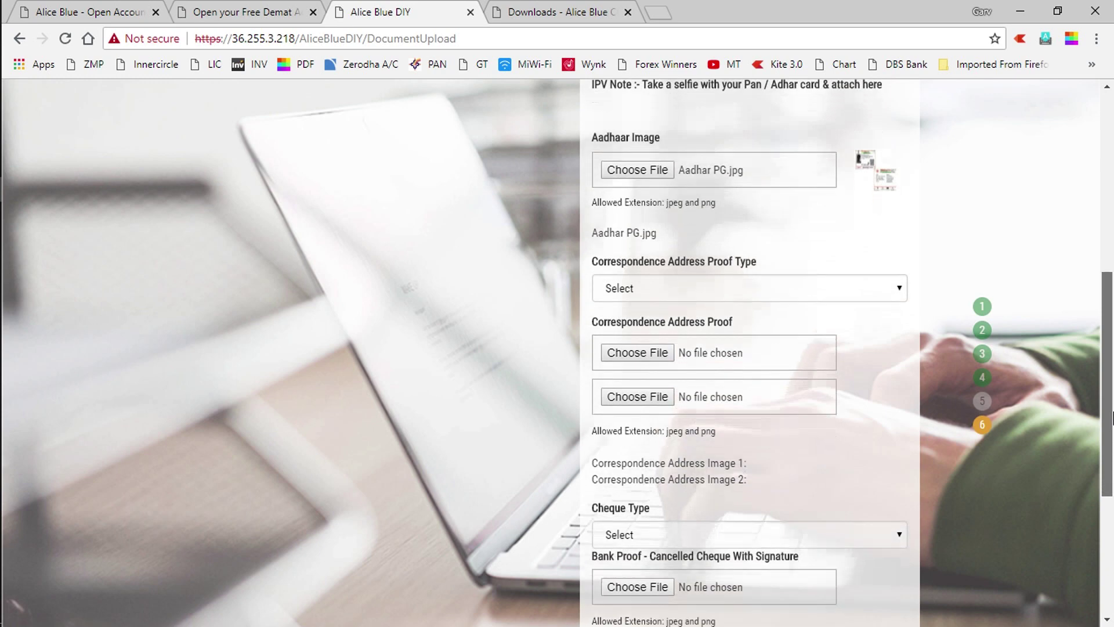
Choose UID (AADHAR) as address proof type and attach Aadhar PG as both proof images
left_click(709, 284)
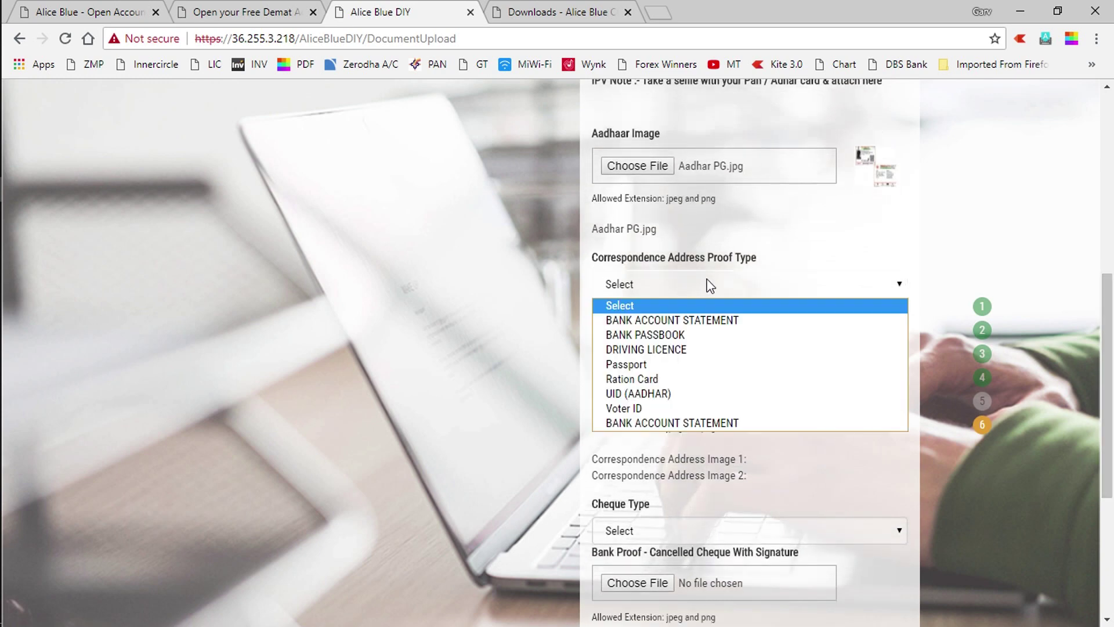
left_click(652, 393)
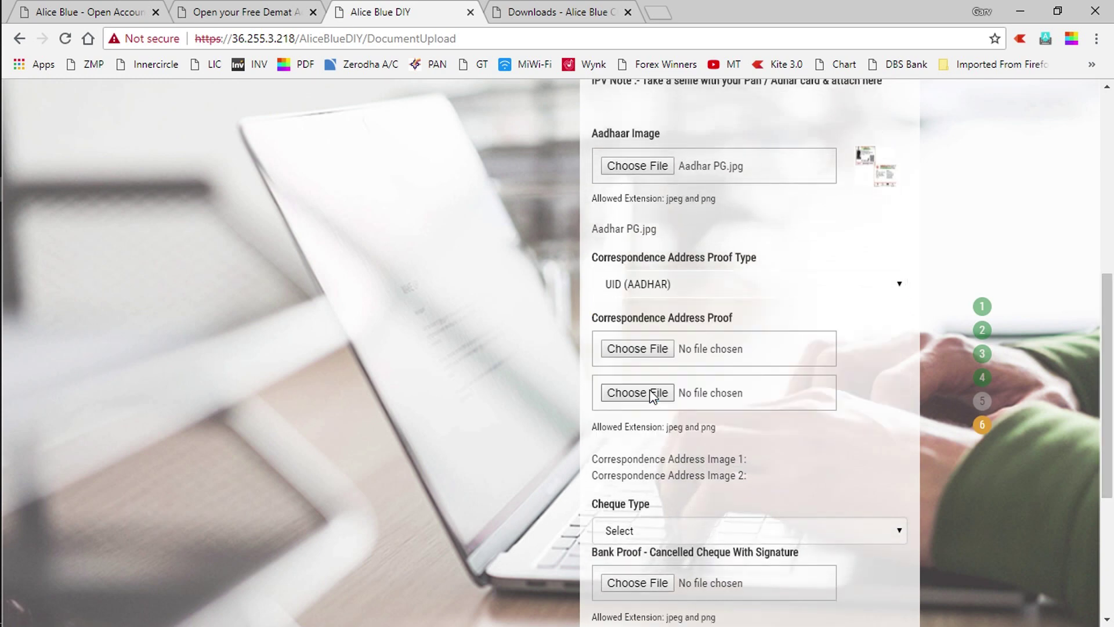
left_click(654, 349)
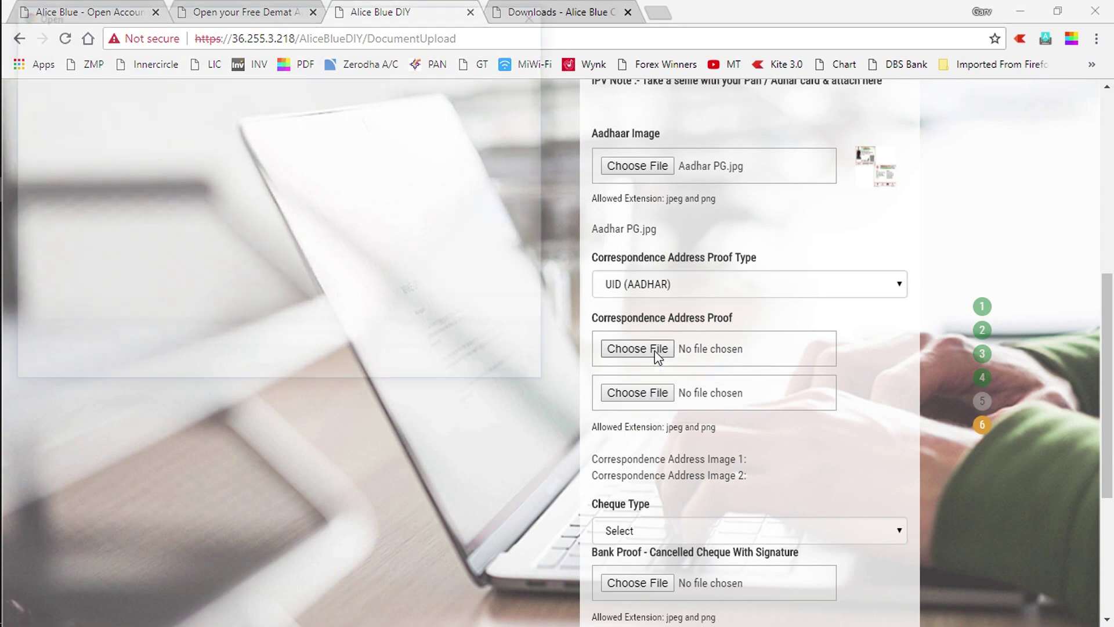
left_click(218, 157)
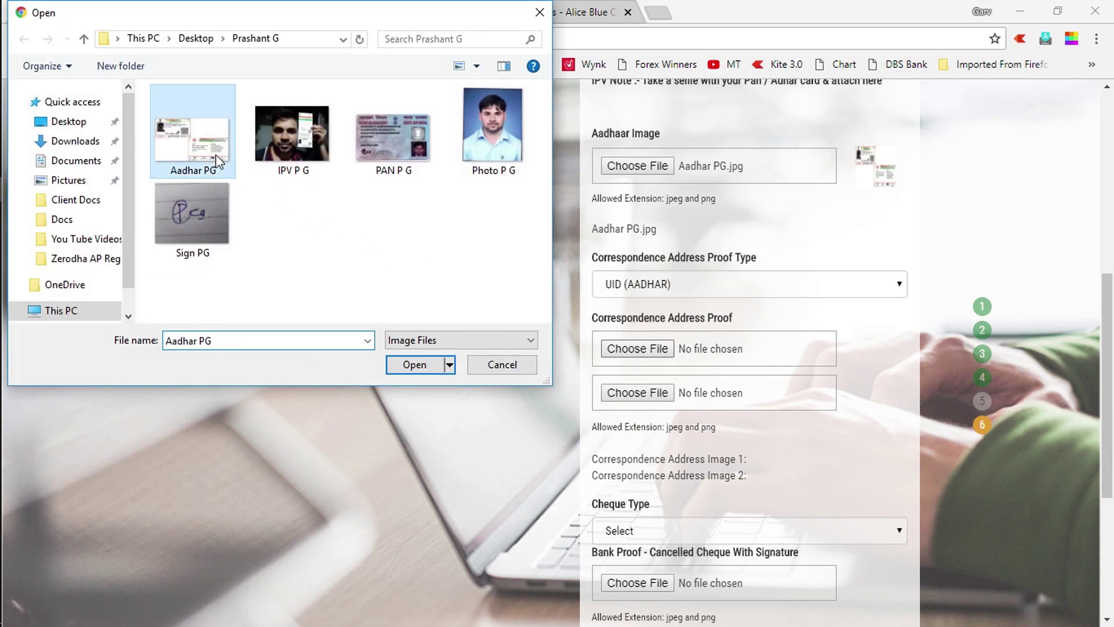
left_click(409, 371)
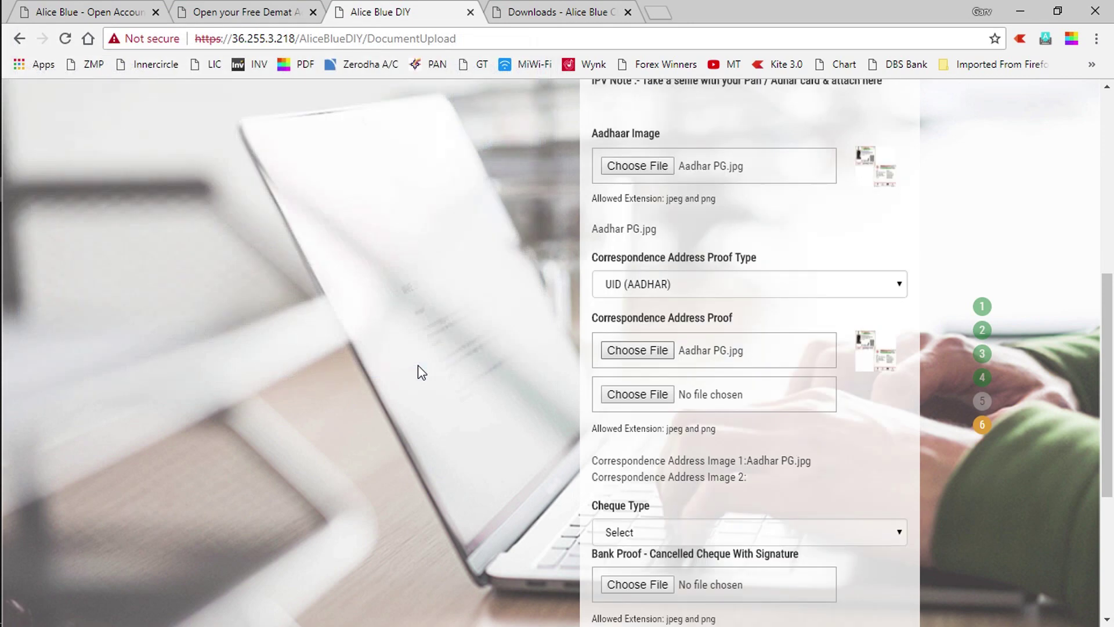
left_click(650, 395)
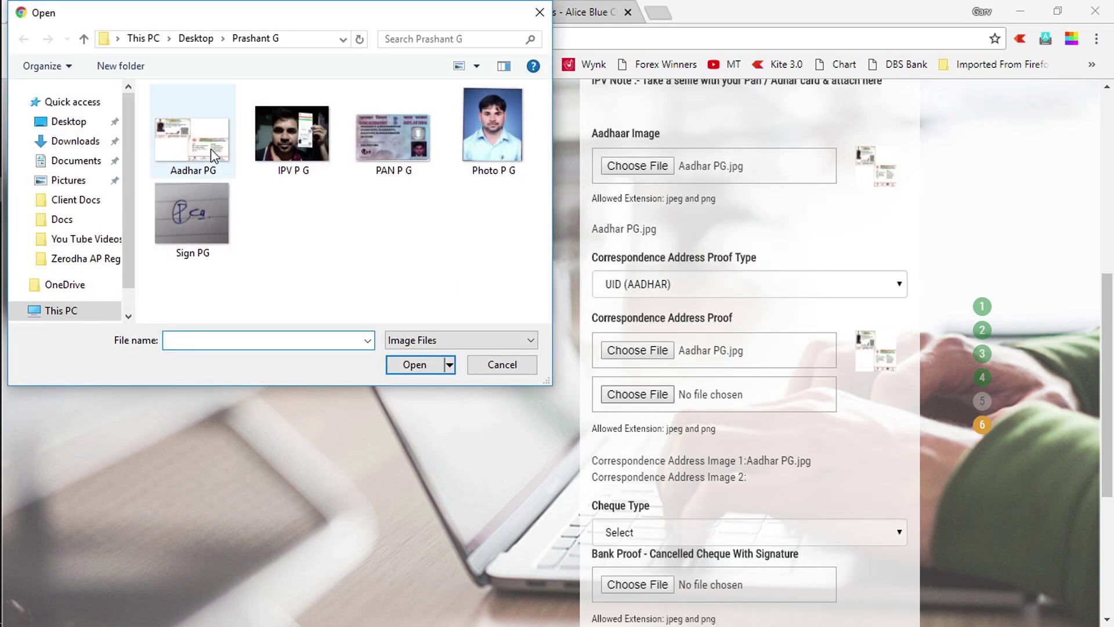
left_click(208, 148)
left_click(414, 364)
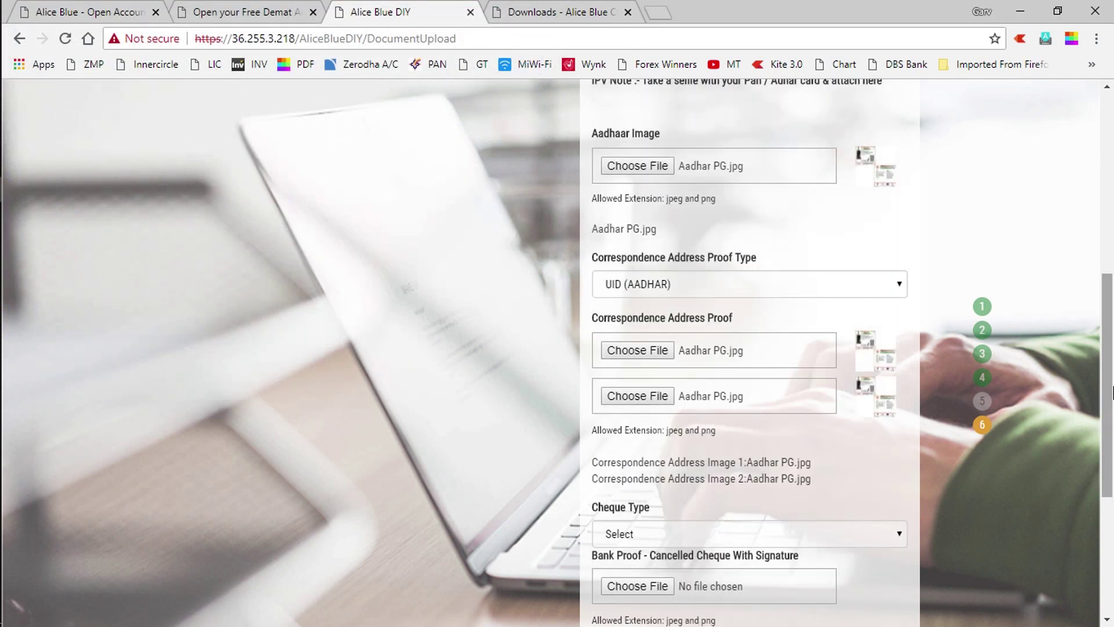
Select Personalized as the Cheque Type for the bank proof
left_click_drag(1112, 368, 1112, 452)
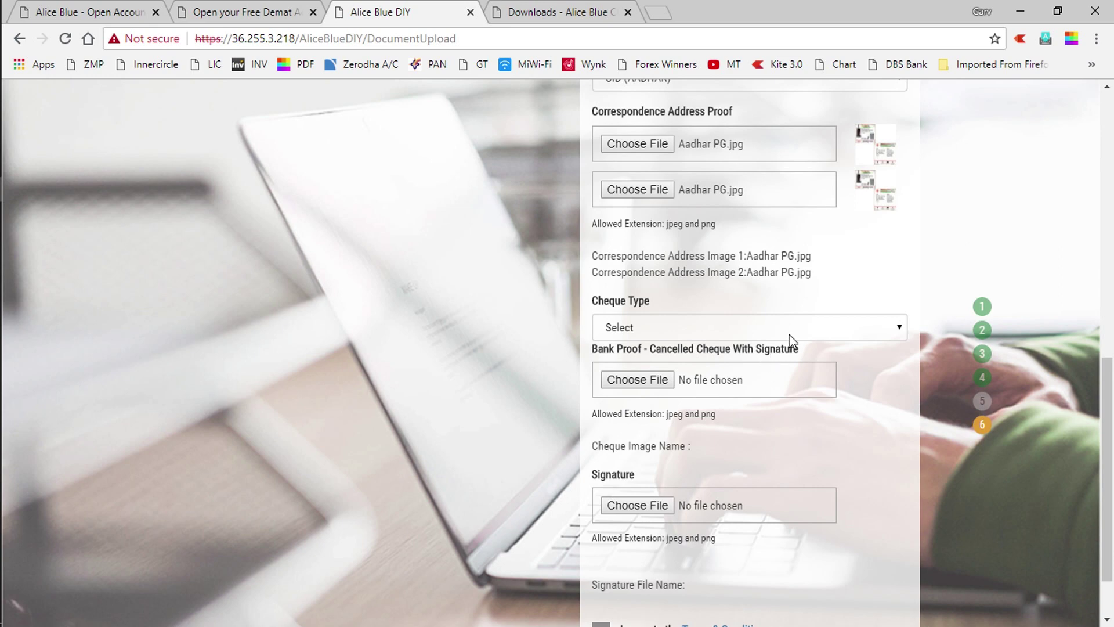
left_click(797, 332)
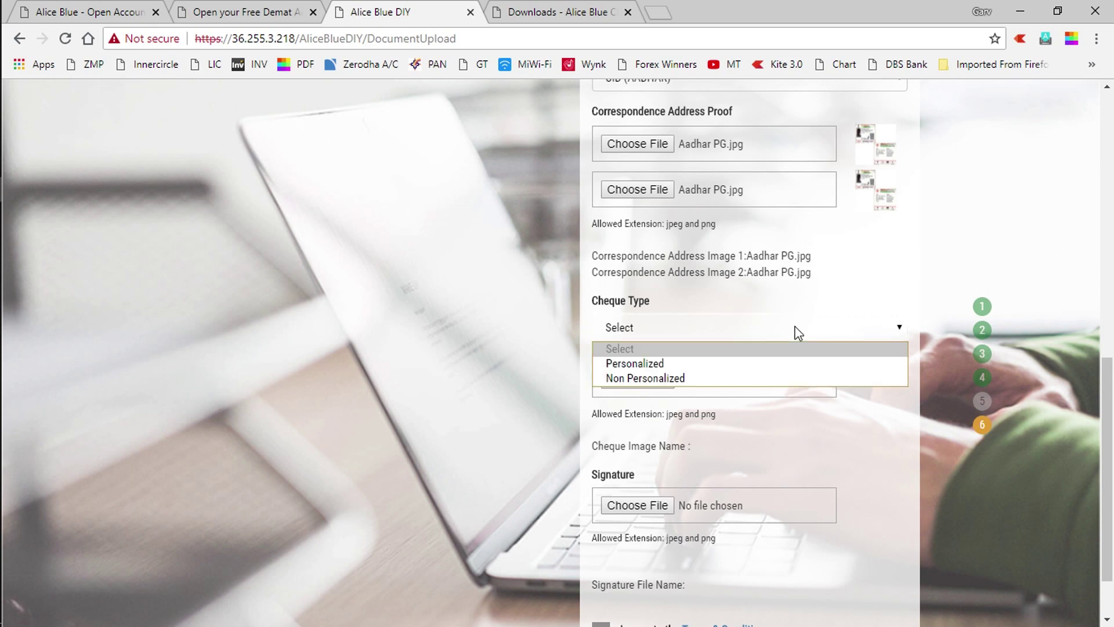
left_click(689, 364)
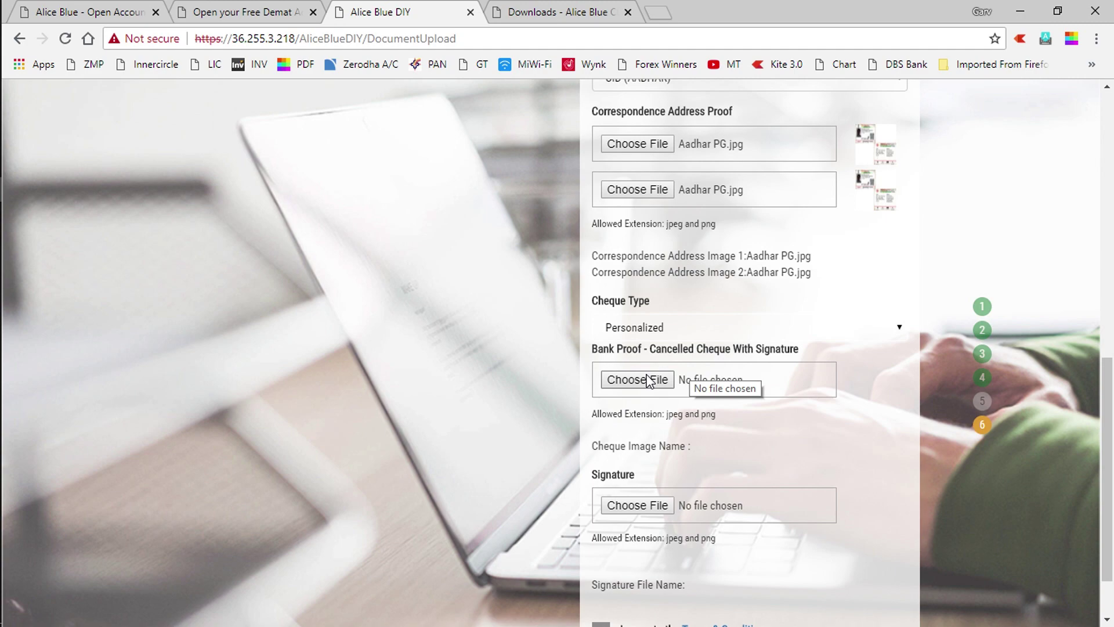
key("alt+Tab")
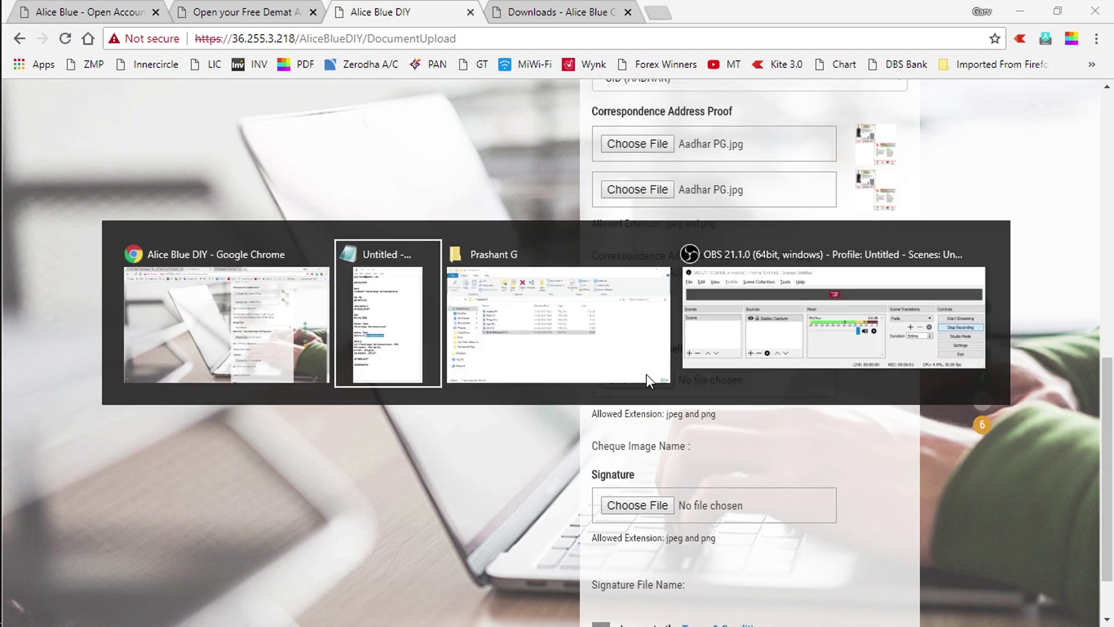
Switch to the Edge window showing Bank Statement P G.pdf and launch Snipping Tool
key("alt+Tab")
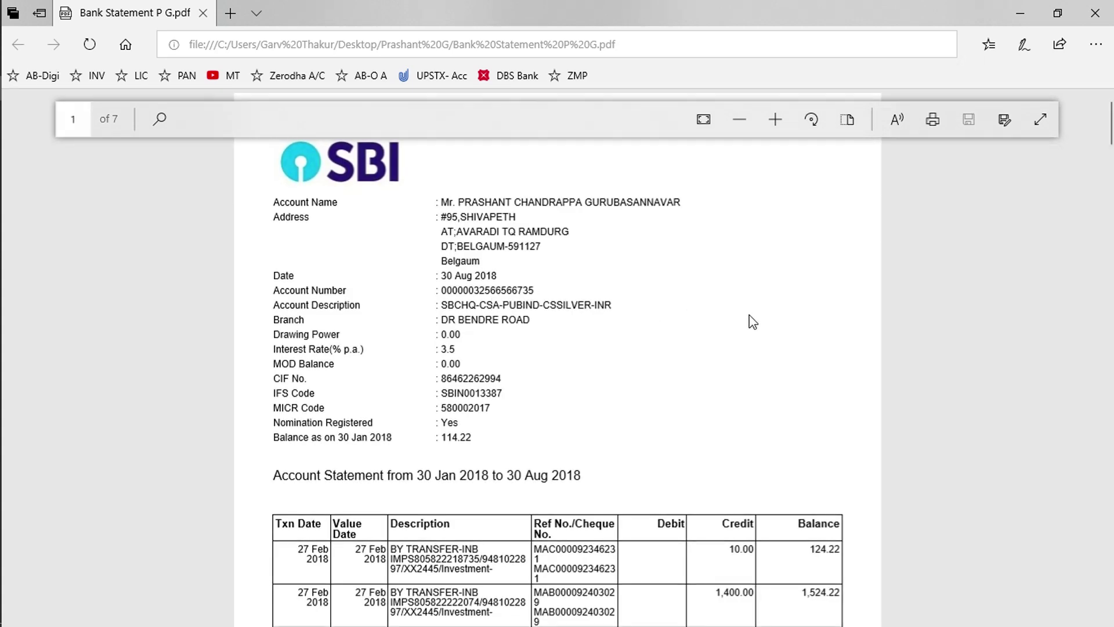
mouse_move(4, 186)
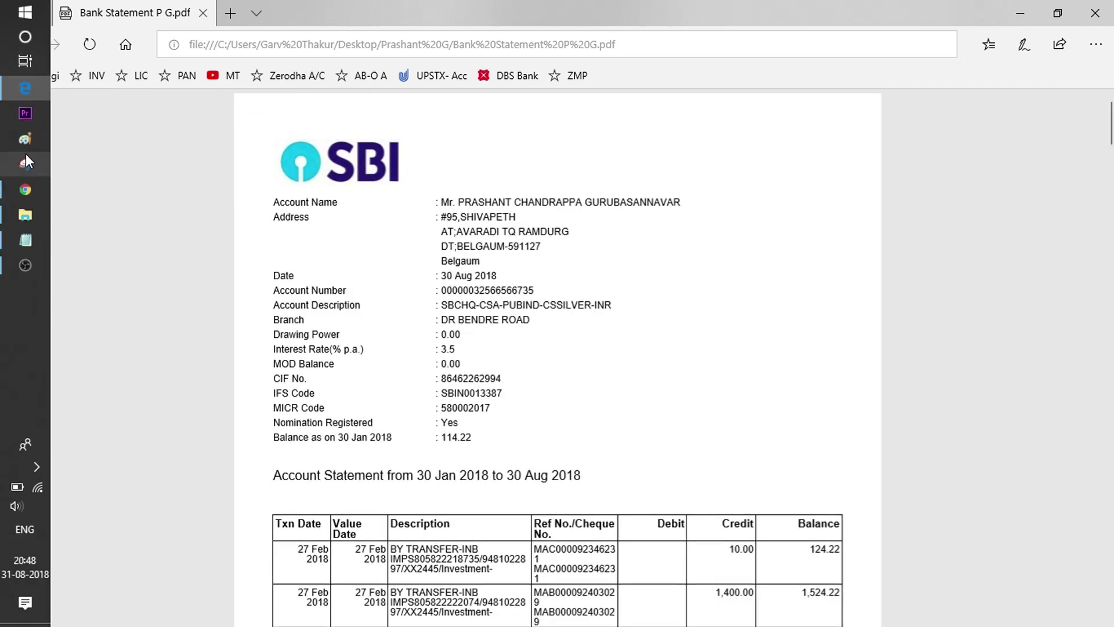
left_click(25, 162)
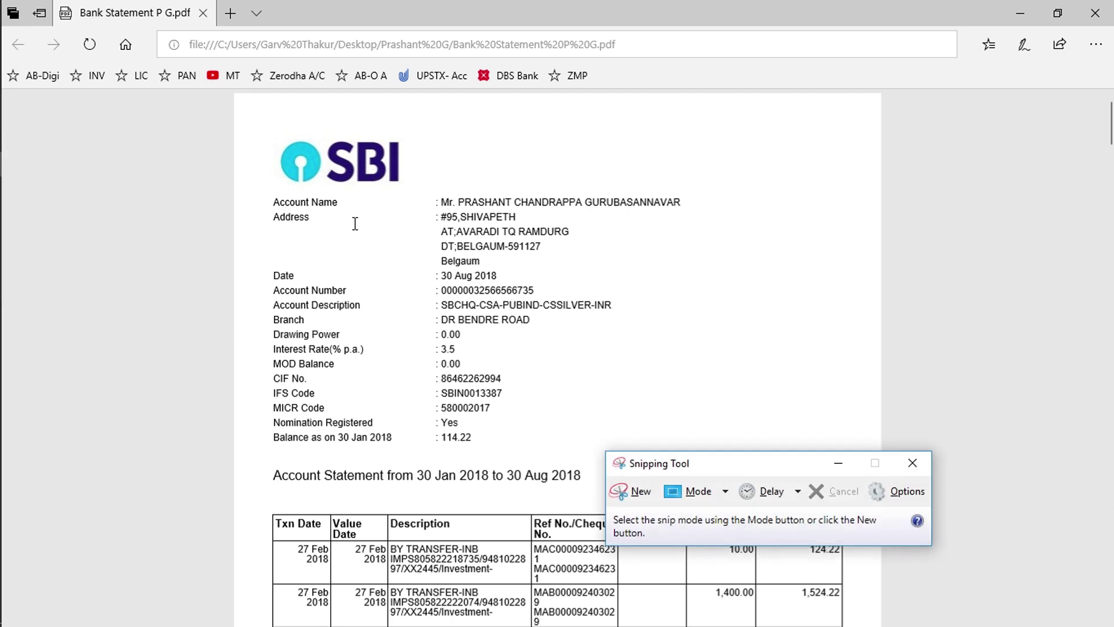
Snip the statement's first page, save it to the Desktop as 'Cheque PG', and close Snipping Tool
left_click(635, 494)
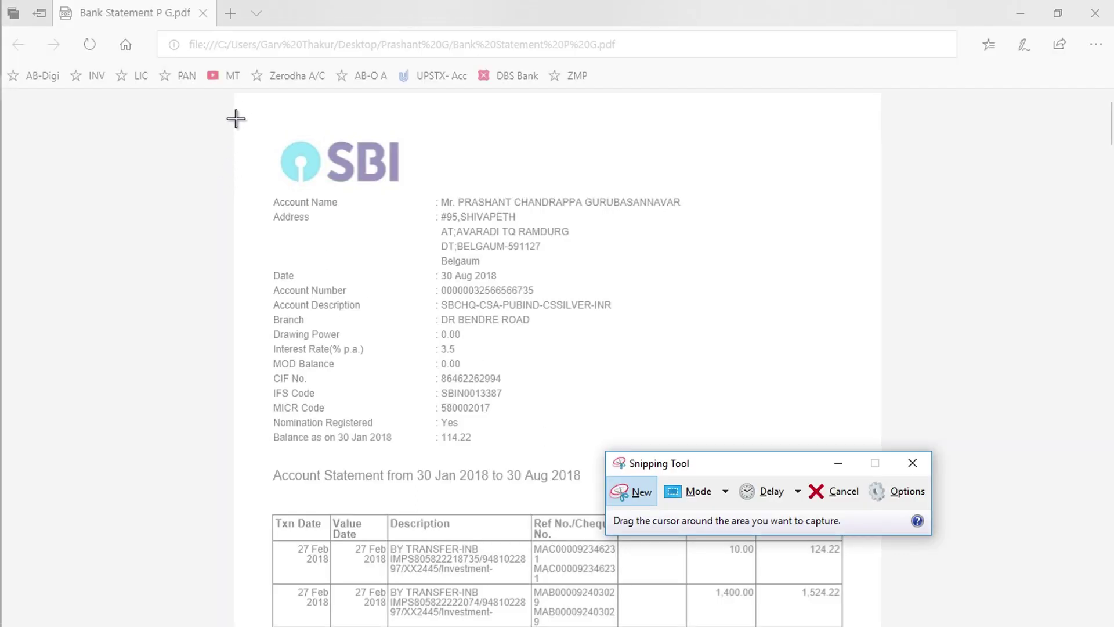
left_click_drag(236, 118, 880, 504)
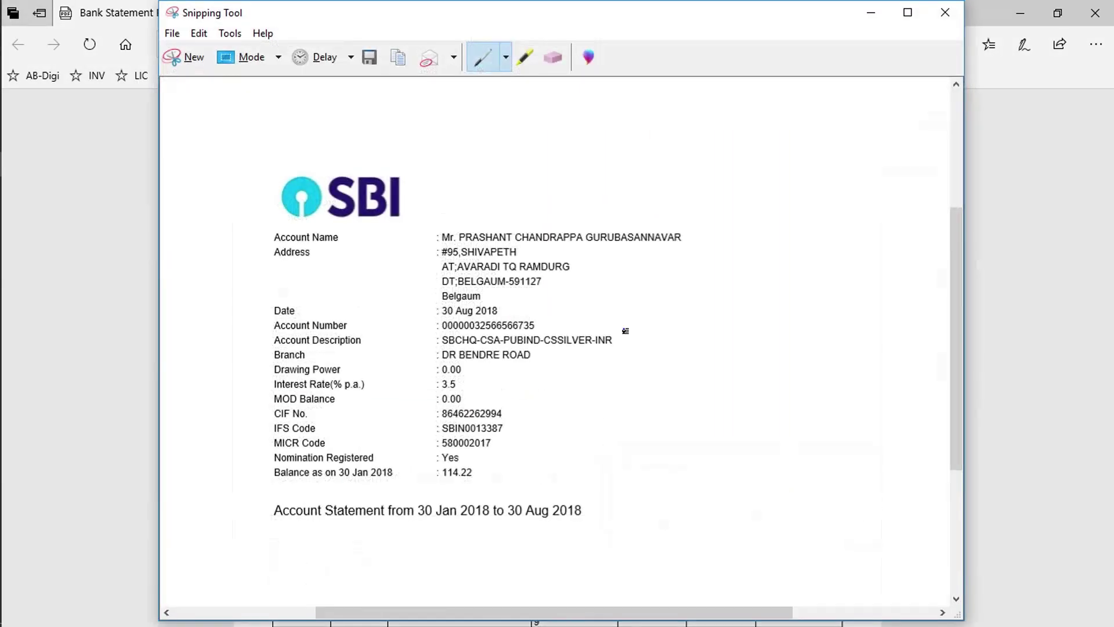
left_click(172, 35)
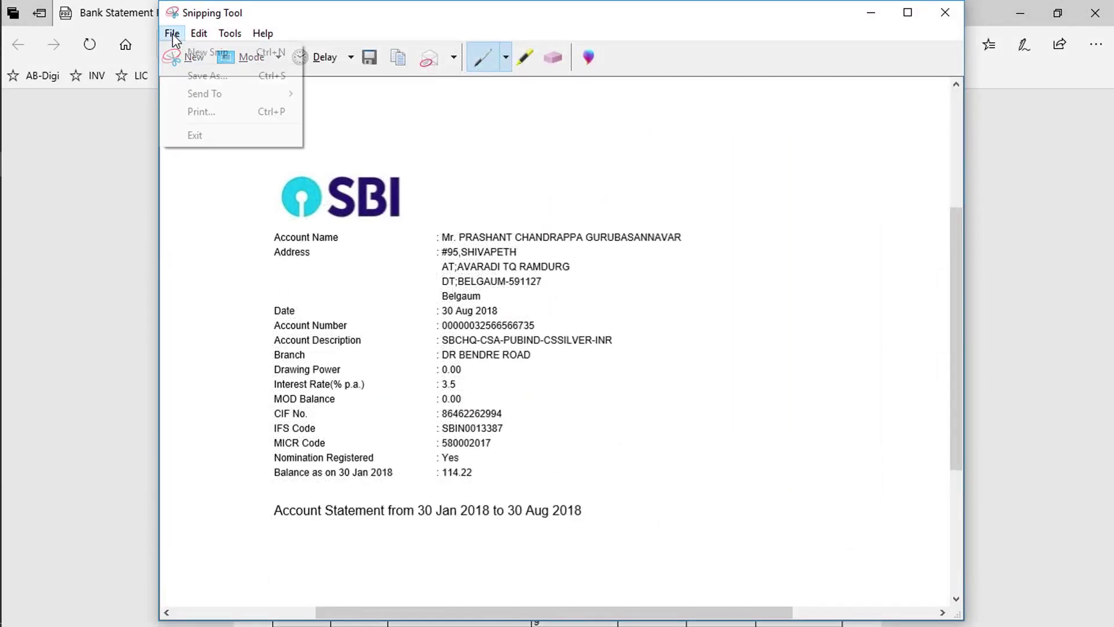
left_click(209, 76)
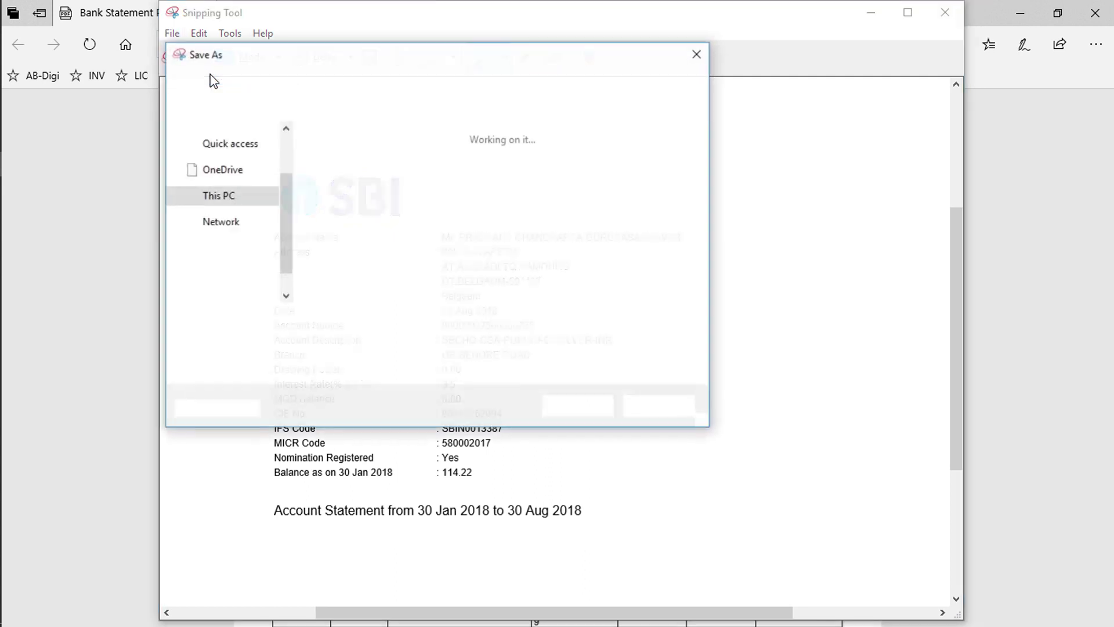
left_click_drag(289, 207, 290, 161)
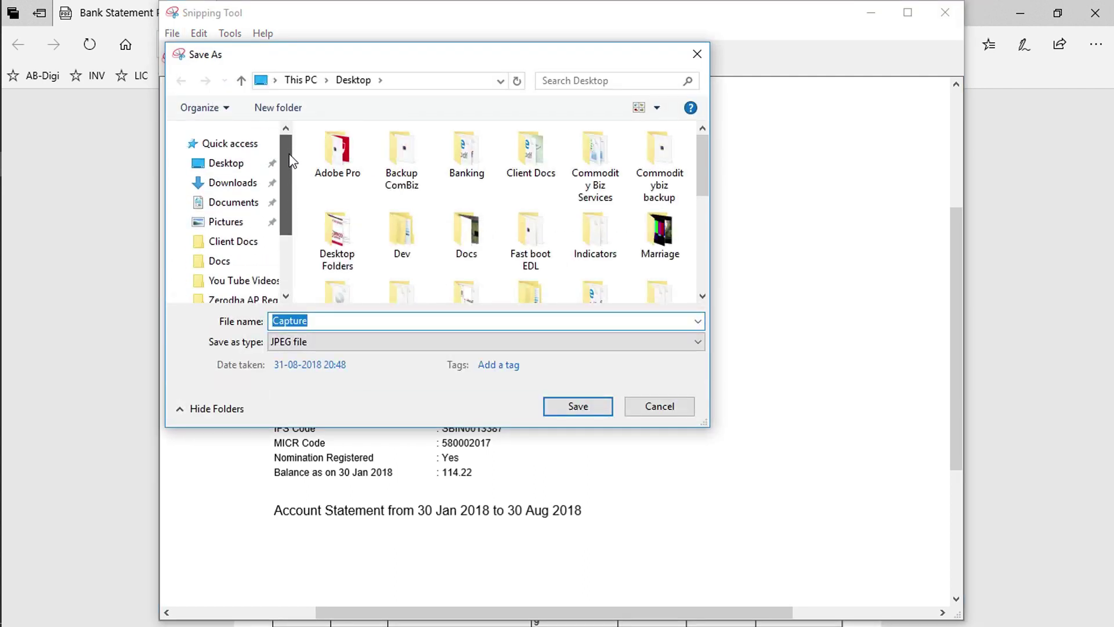
left_click(226, 165)
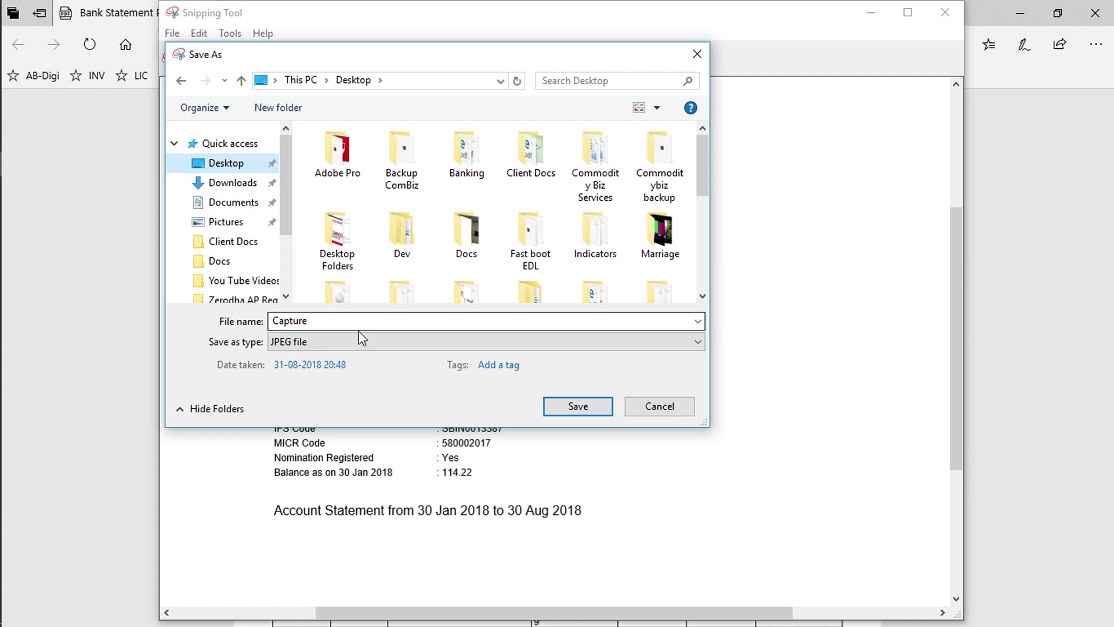
double_click(330, 318)
type("C")
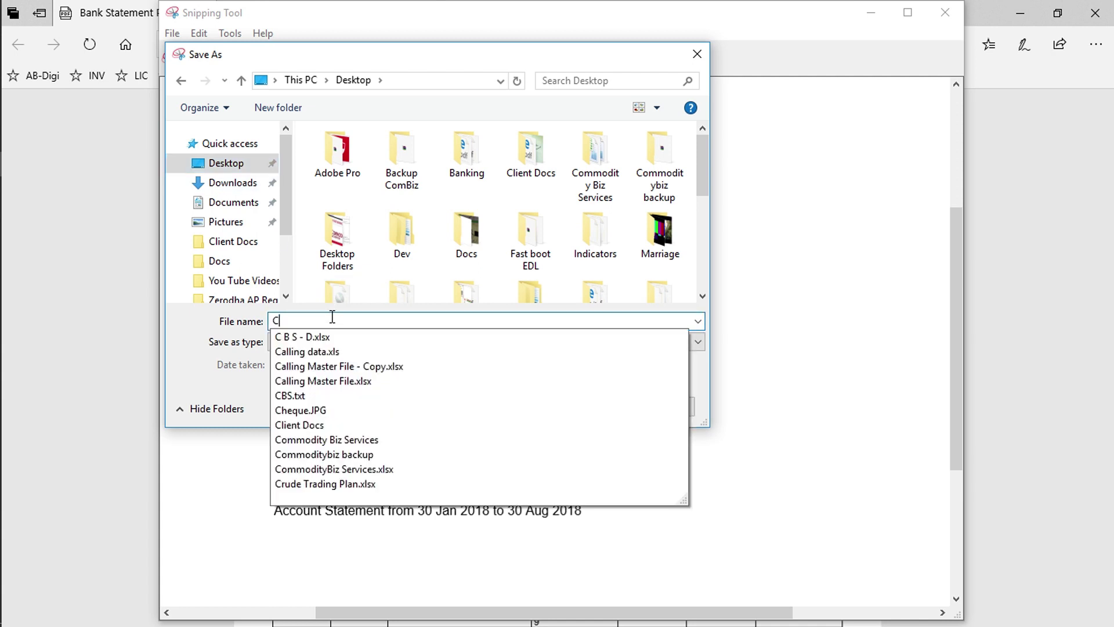
type("heque ")
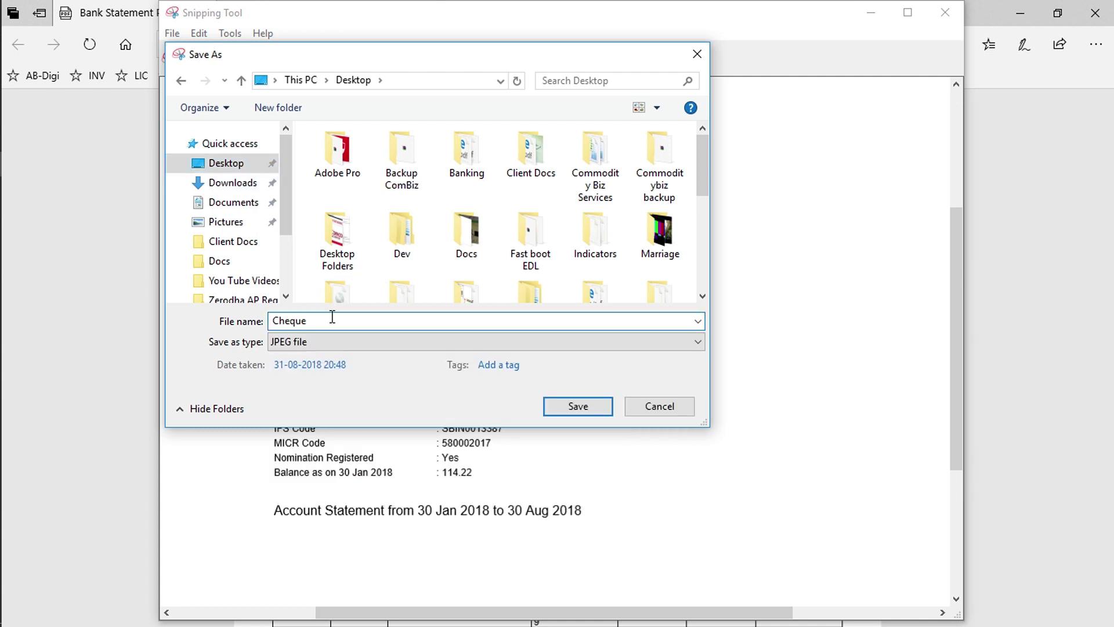
type("PG")
key("Return")
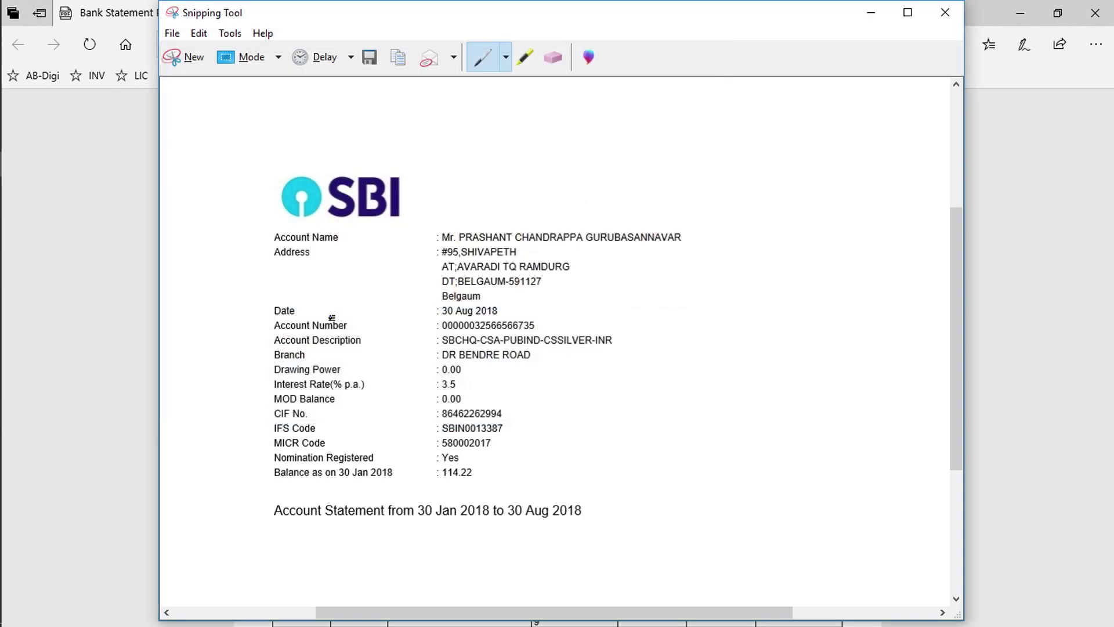
left_click(943, 10)
double_click(943, 8)
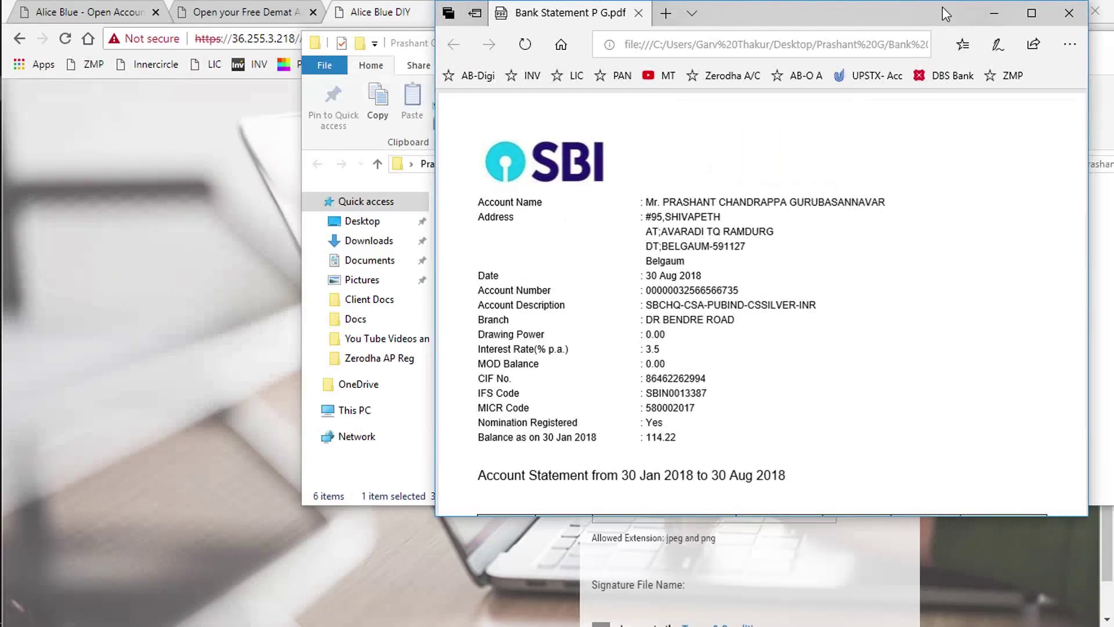
Close the bank statement PDF and return to the Alice Blue DIY upload page in Chrome
left_click(1069, 13)
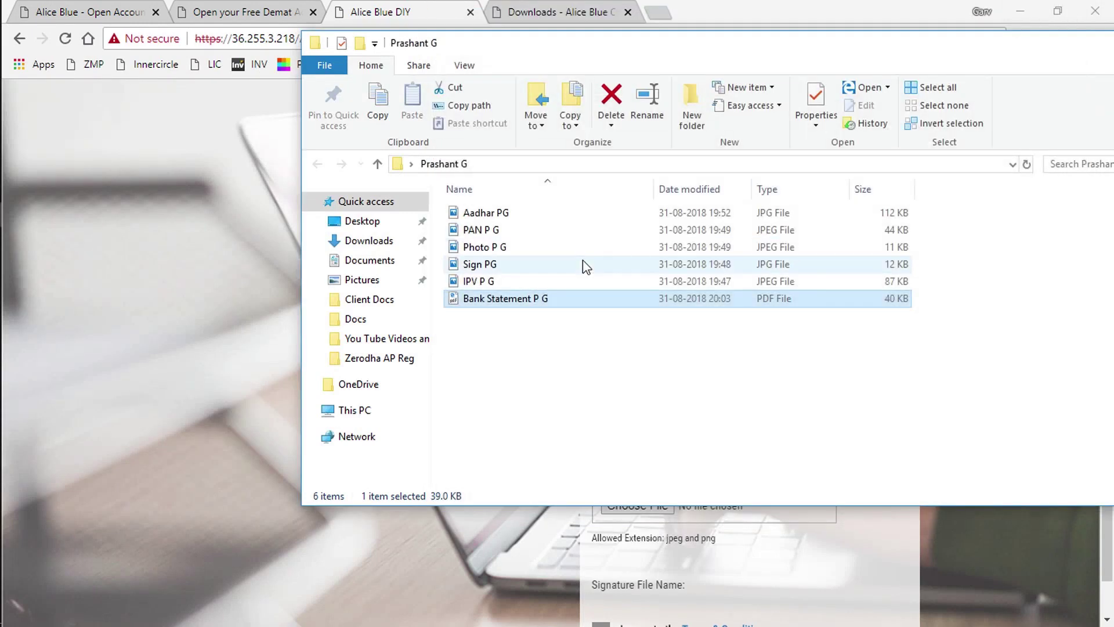
key("alt+Tab")
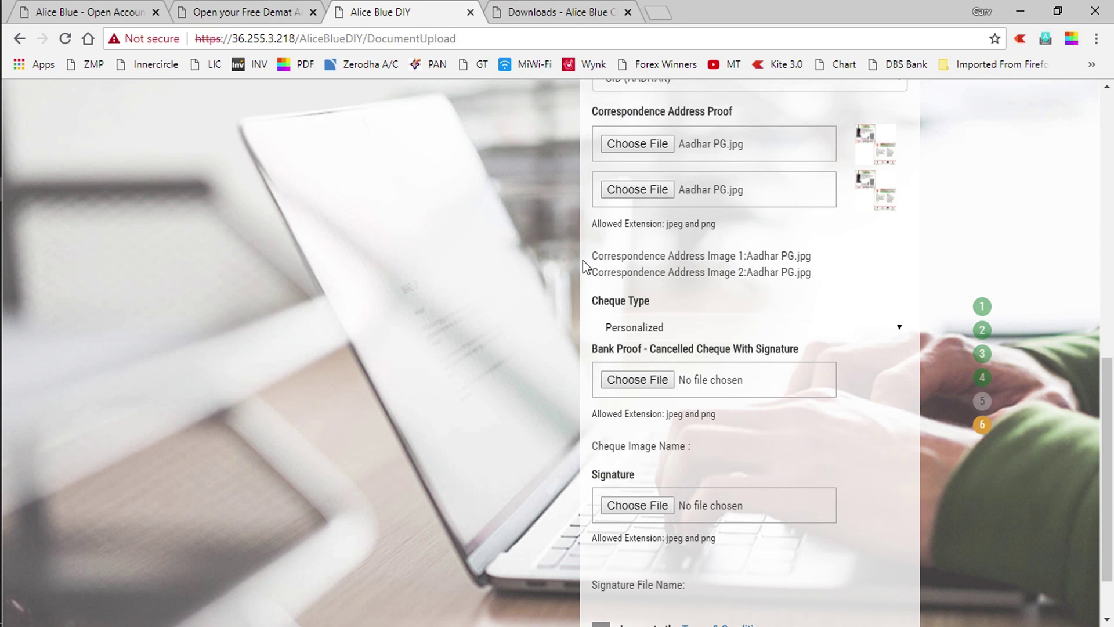
Upload Cheque PG.JPG from the Desktop as the Bank Proof cancelled cheque
left_click(637, 379)
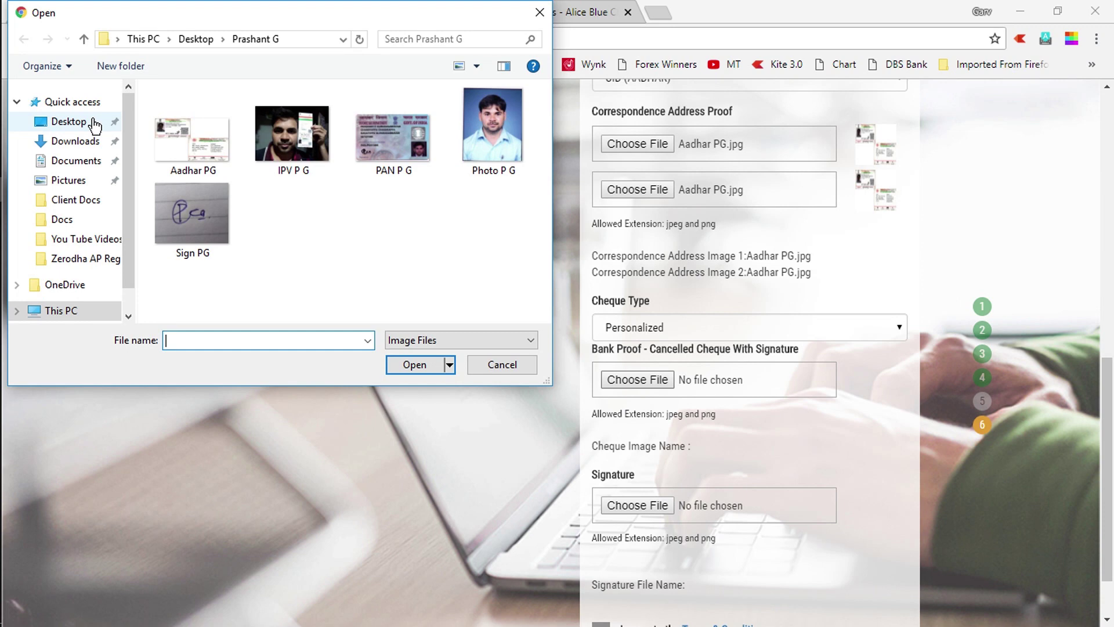
left_click(93, 124)
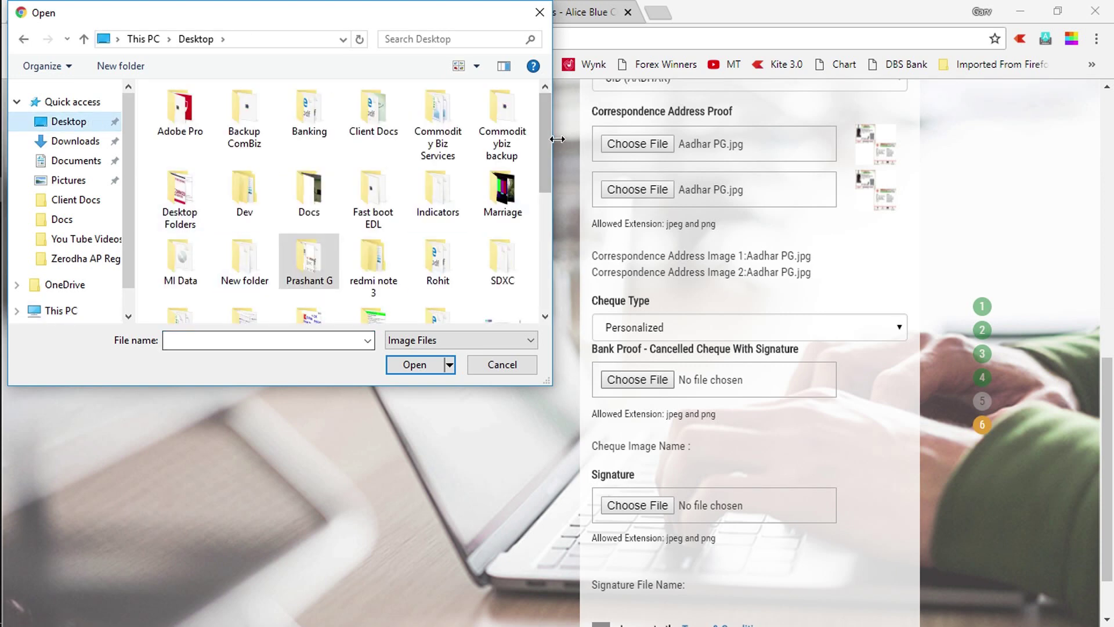
left_click_drag(547, 141, 545, 189)
left_click(512, 211)
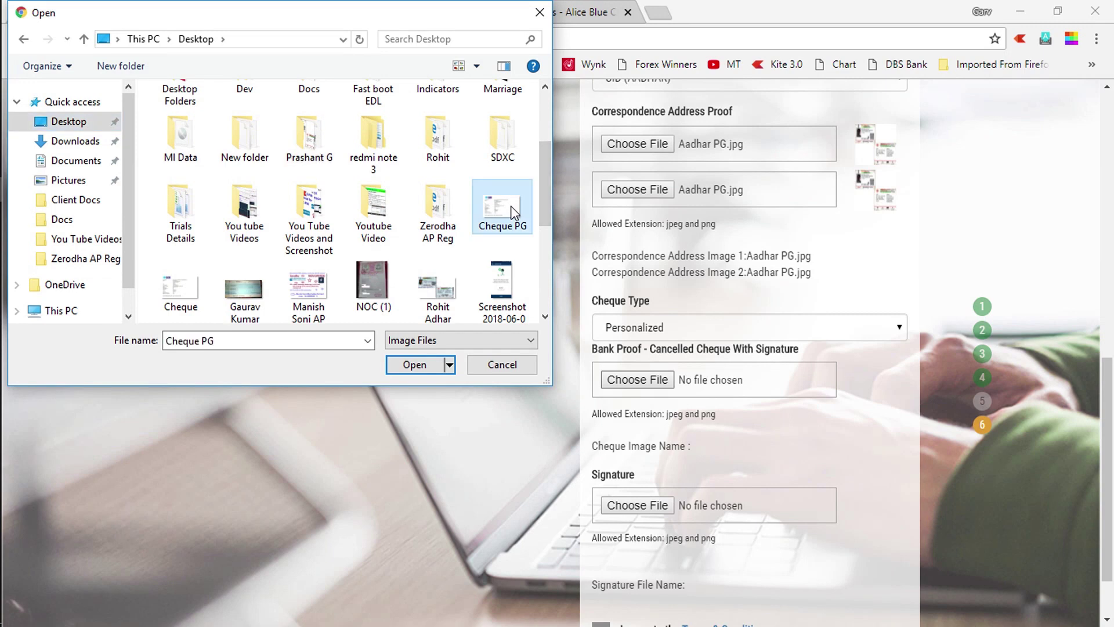
left_click(409, 369)
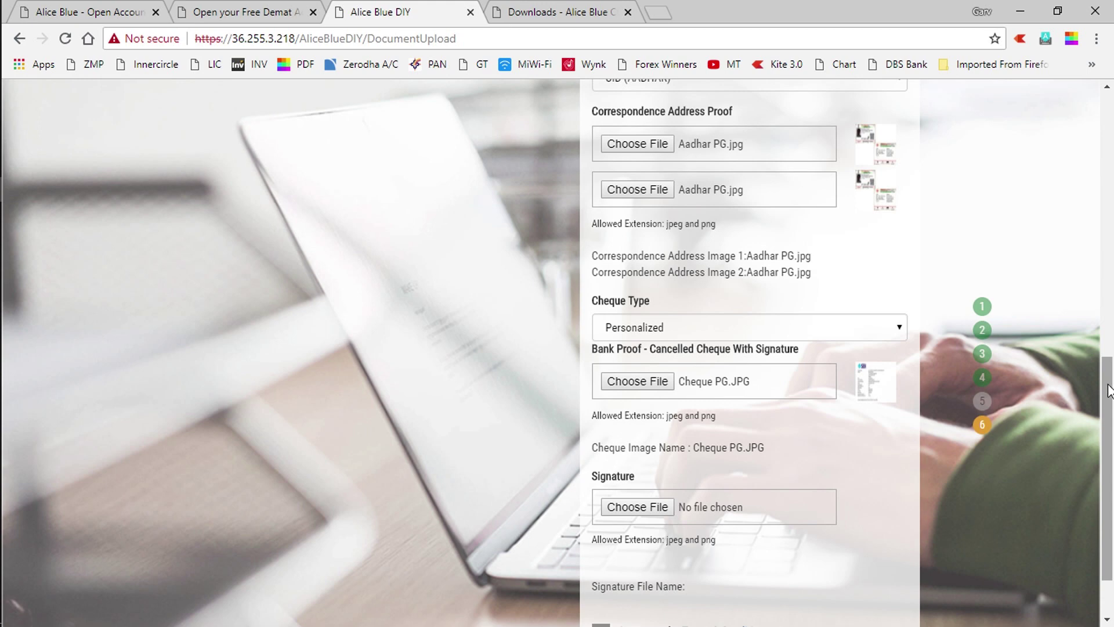
left_click_drag(1109, 378, 1109, 409)
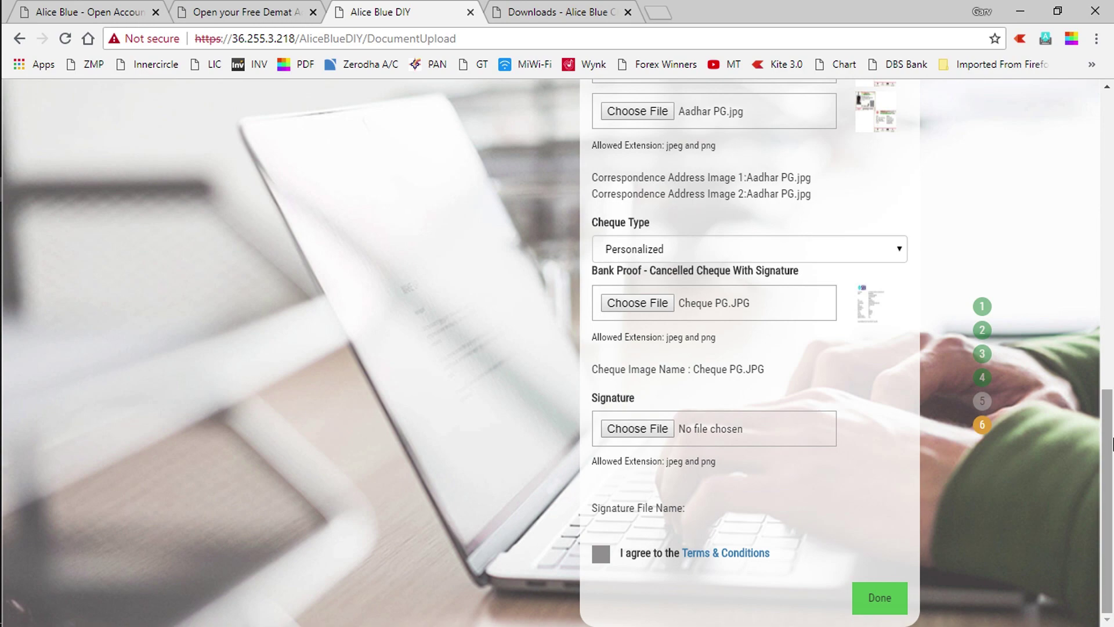
scroll(1112, 395, "up", 2)
left_click_drag(1112, 386, 1112, 254)
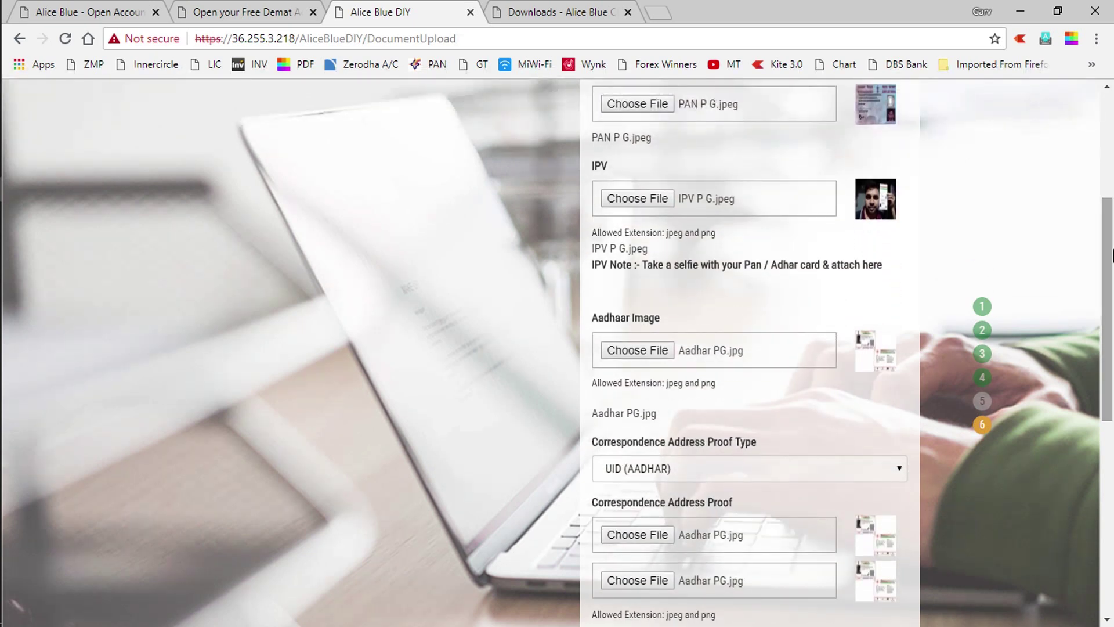
left_click_drag(1112, 254, 1112, 254)
left_click_drag(1111, 270, 1111, 310)
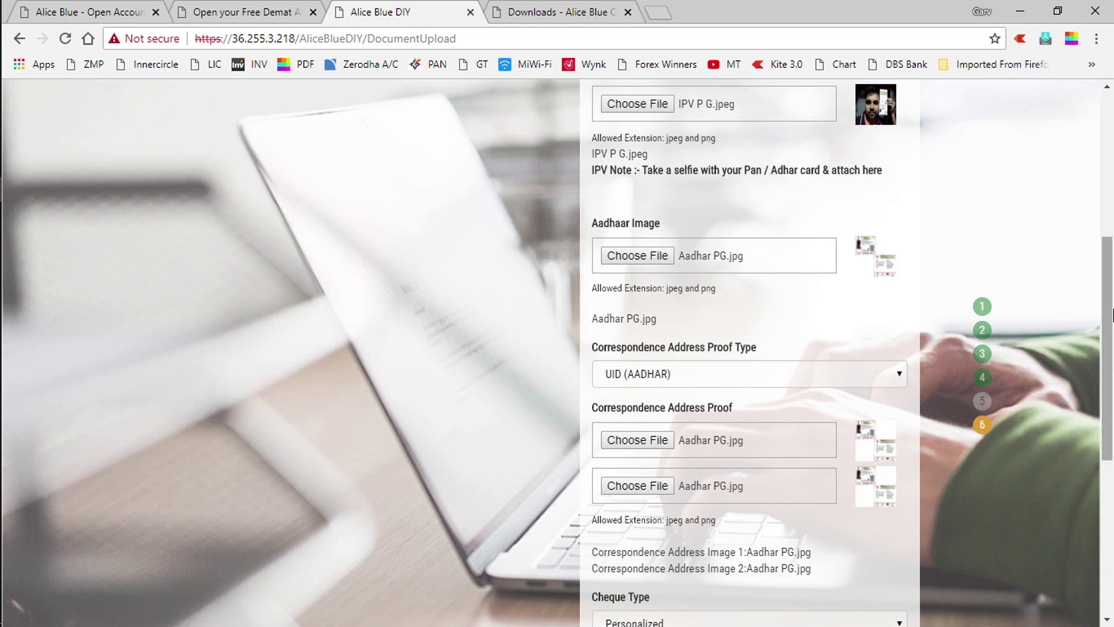
left_click_drag(1111, 315, 1110, 419)
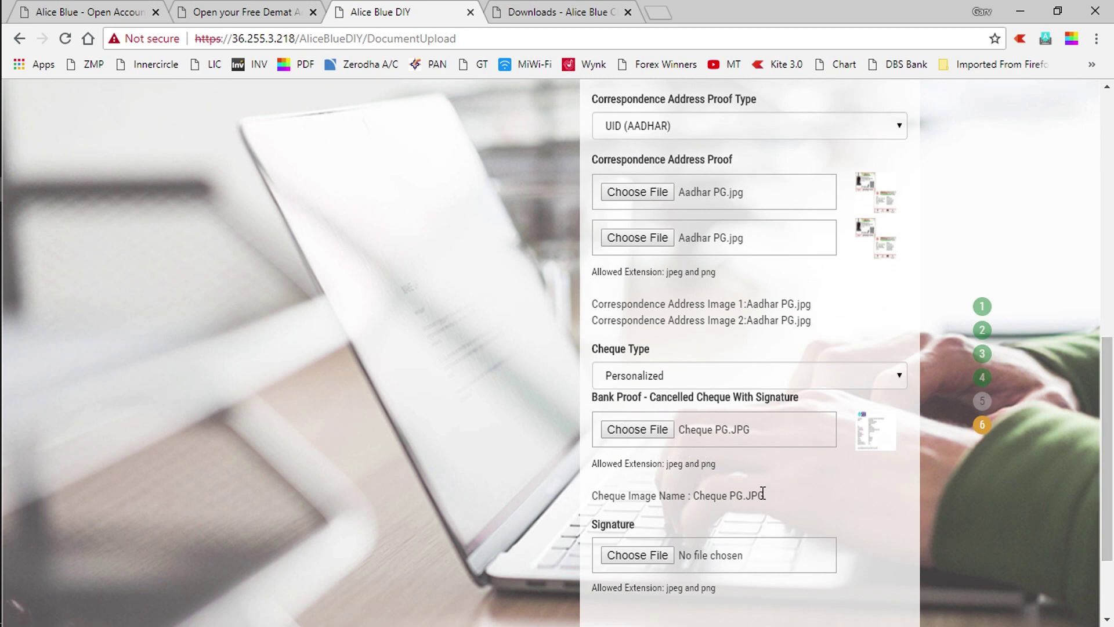
left_click_drag(1109, 415, 1110, 467)
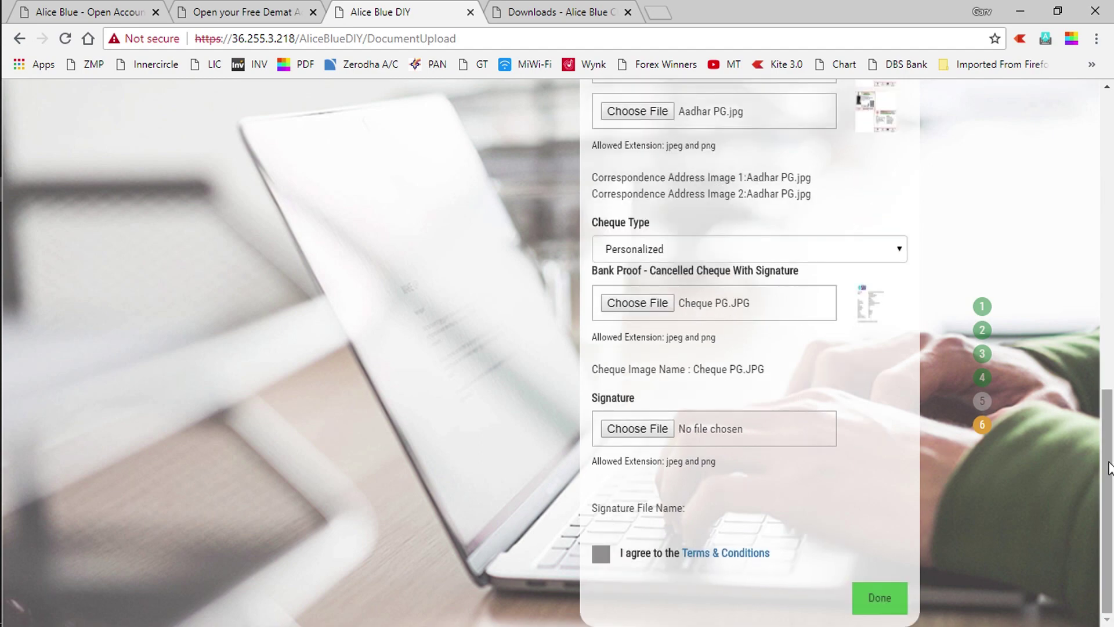
left_click(653, 430)
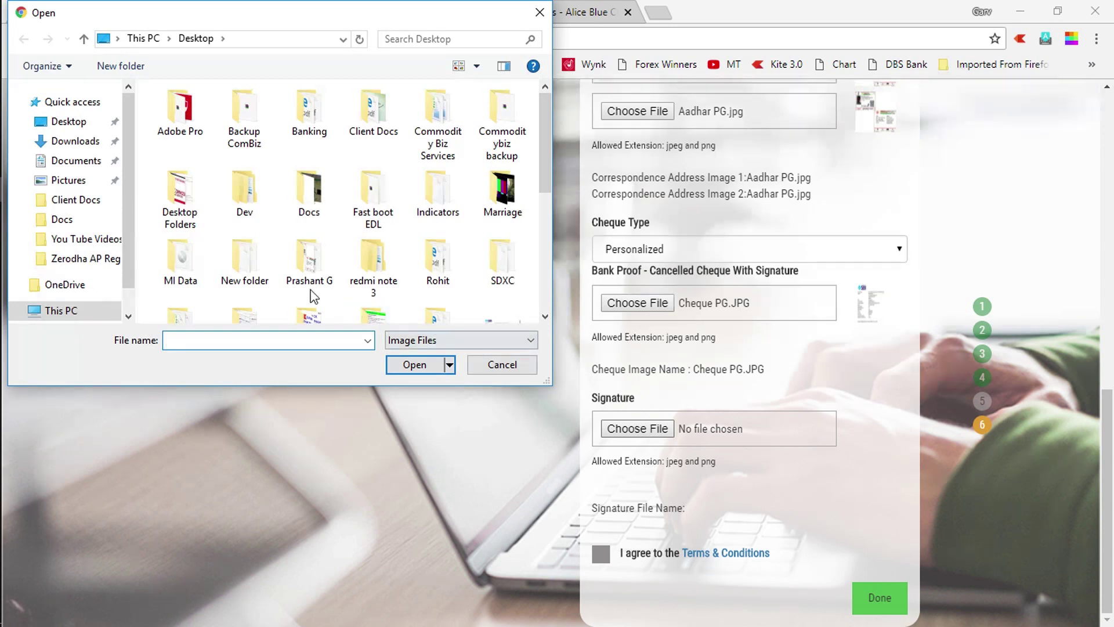
double_click(319, 277)
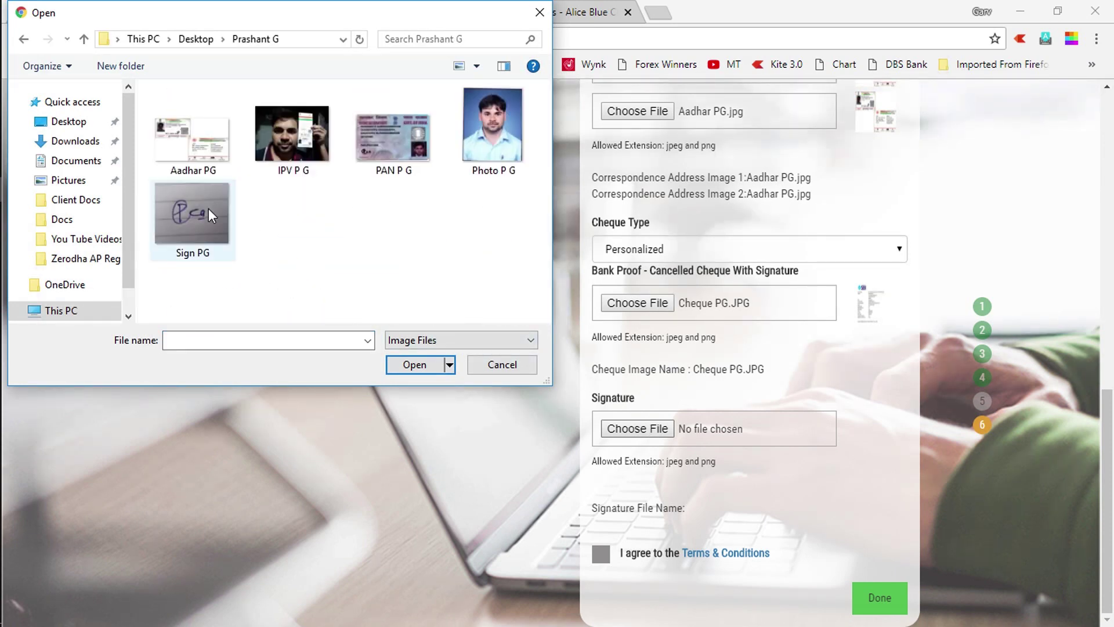
left_click(196, 207)
left_click(415, 365)
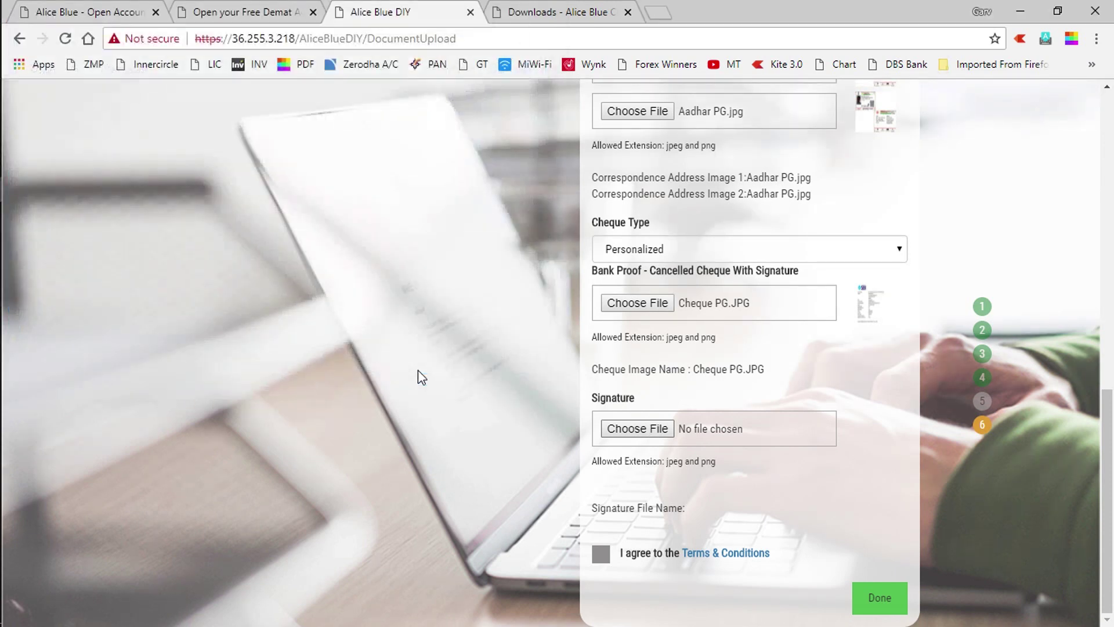
left_click(601, 555)
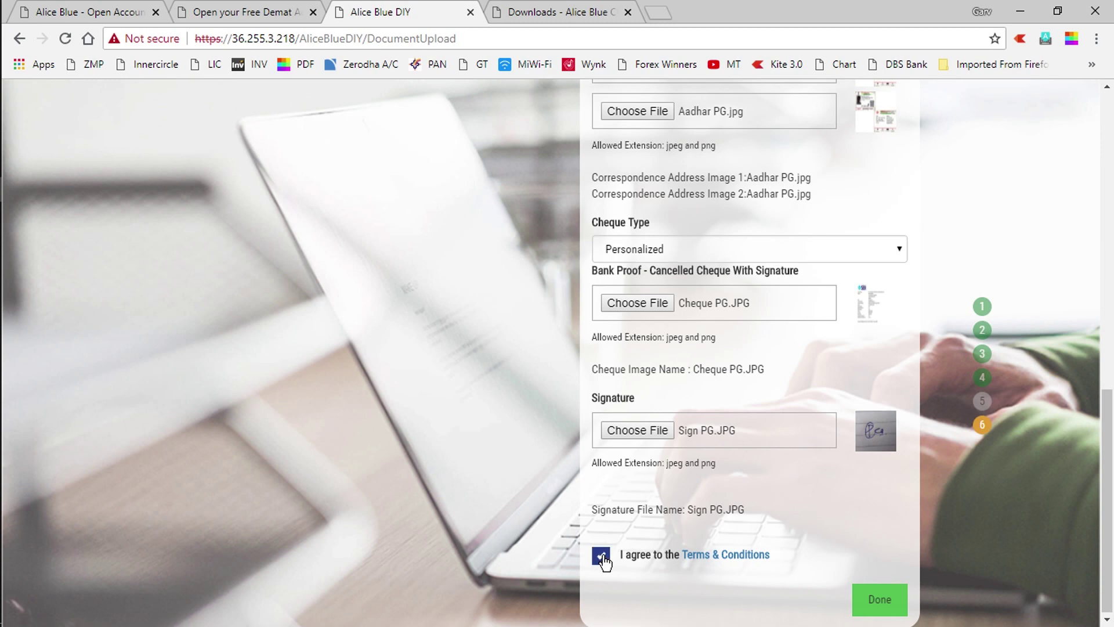
left_click(886, 601)
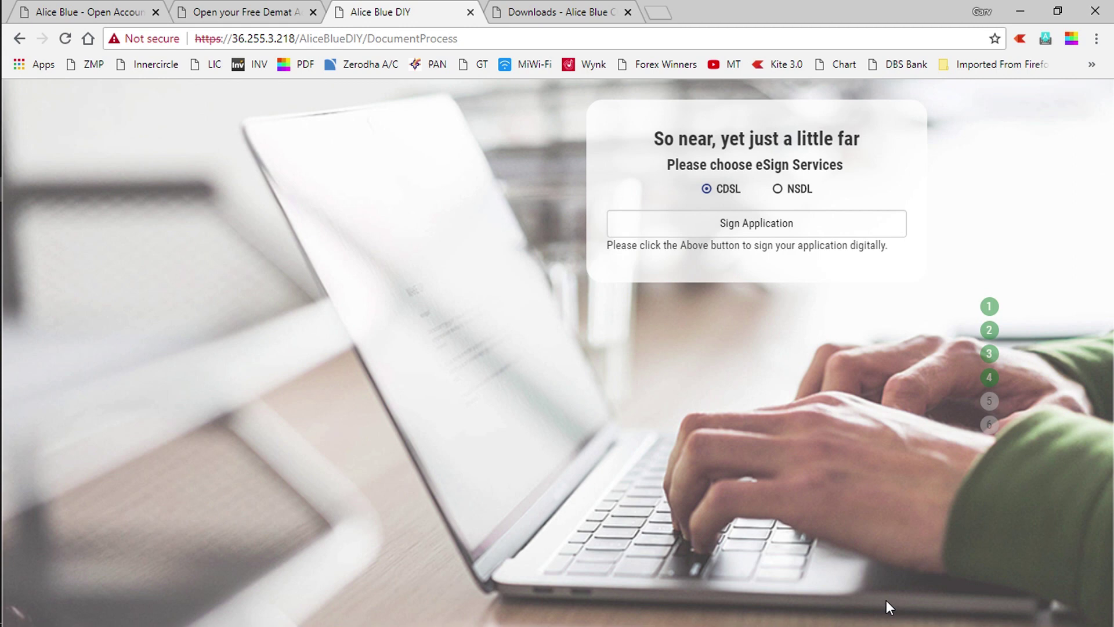
Sign the application through CDSL to reach the C-DAC Aadhaar e-authentication page
left_click(744, 228)
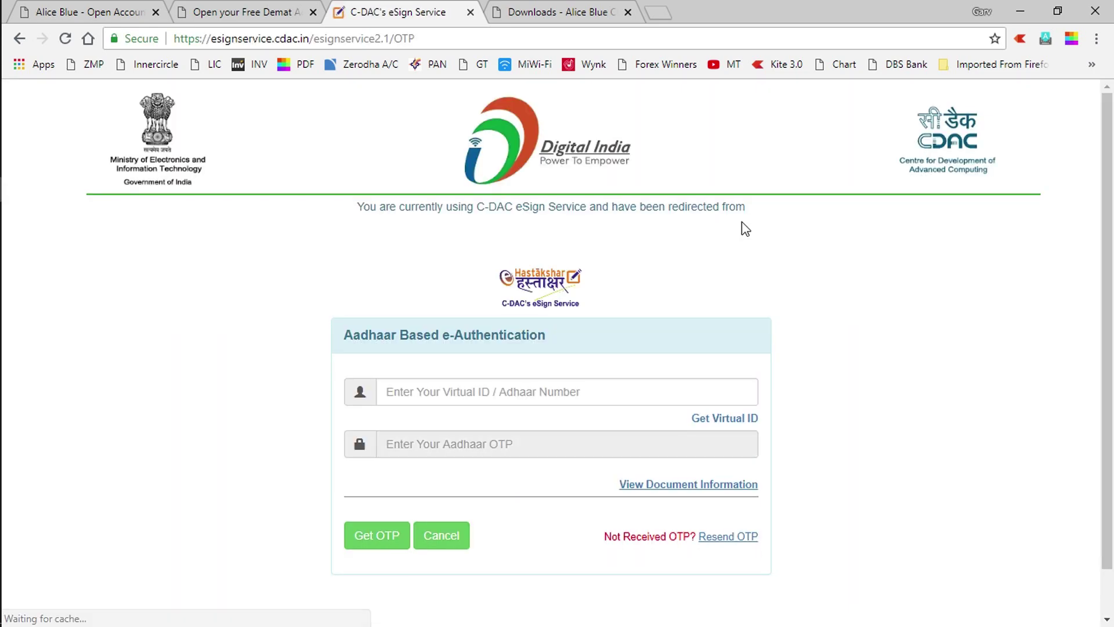
Paste the applicant's Aadhaar number from the Notepad notes into the eSign field and request an OTP
key("alt+Tab")
key("alt+Tab")
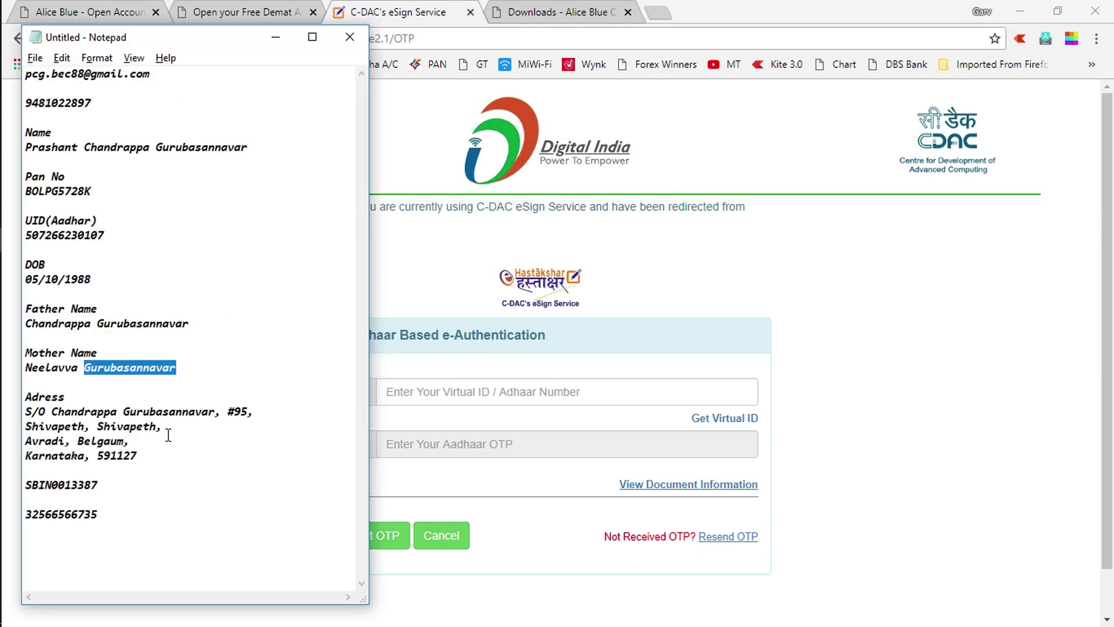
left_click(118, 241)
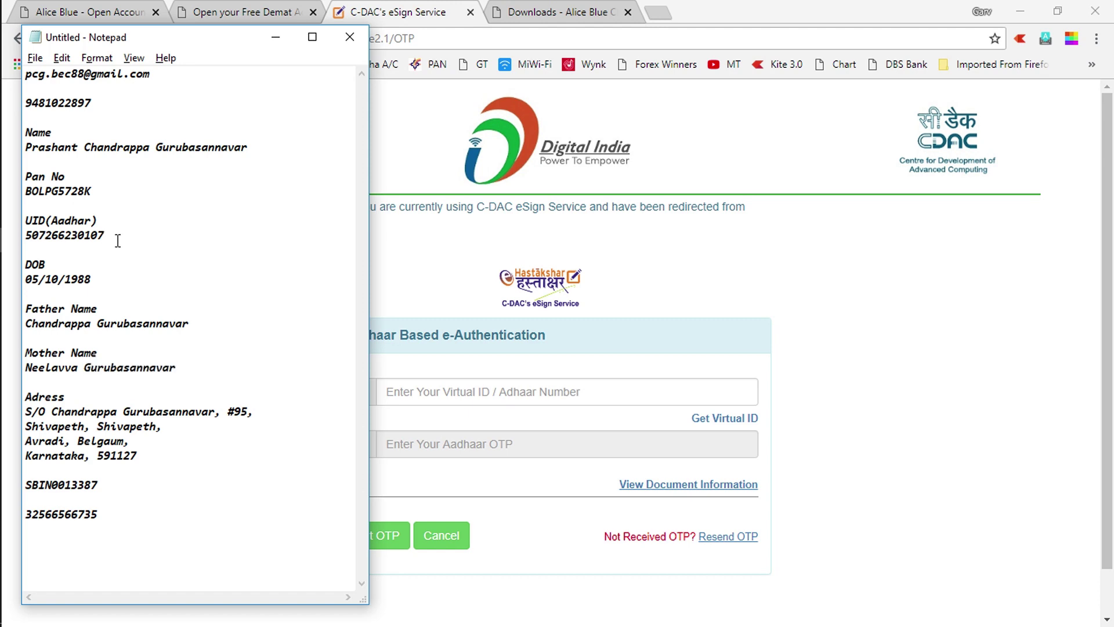
double_click(118, 241)
key("ctrl+c")
key("alt+Tab")
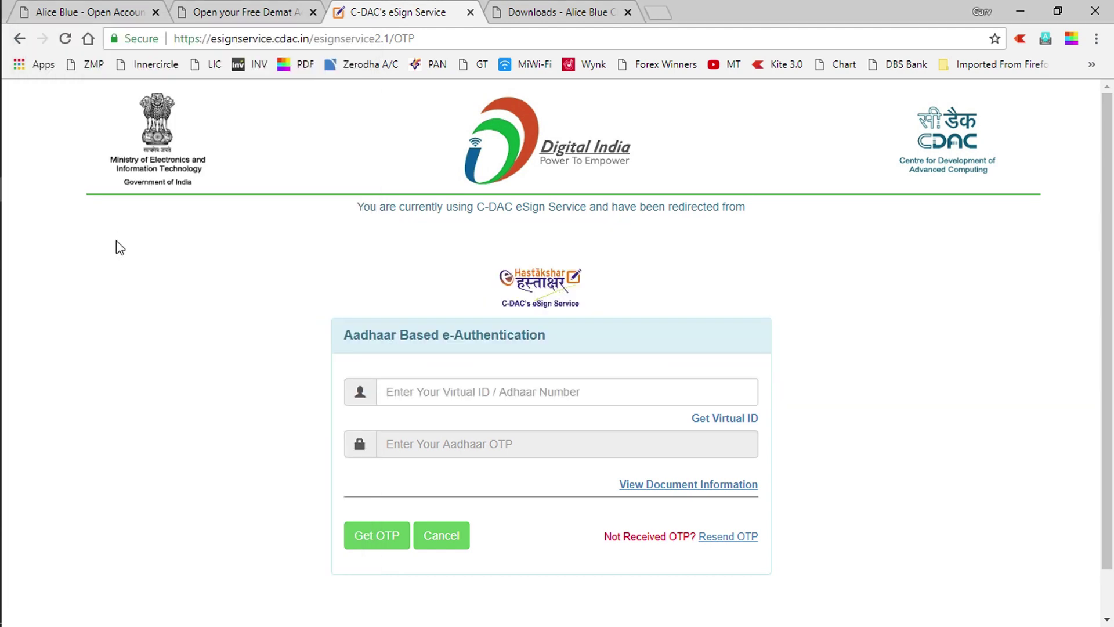
left_click(444, 392)
key("ctrl+v")
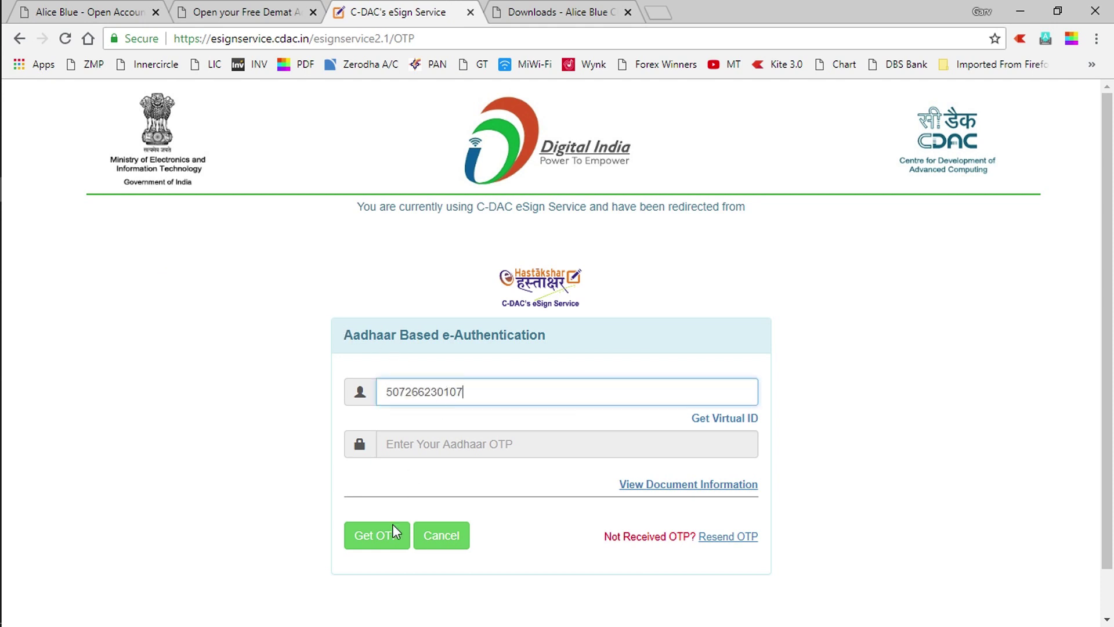
left_click(376, 550)
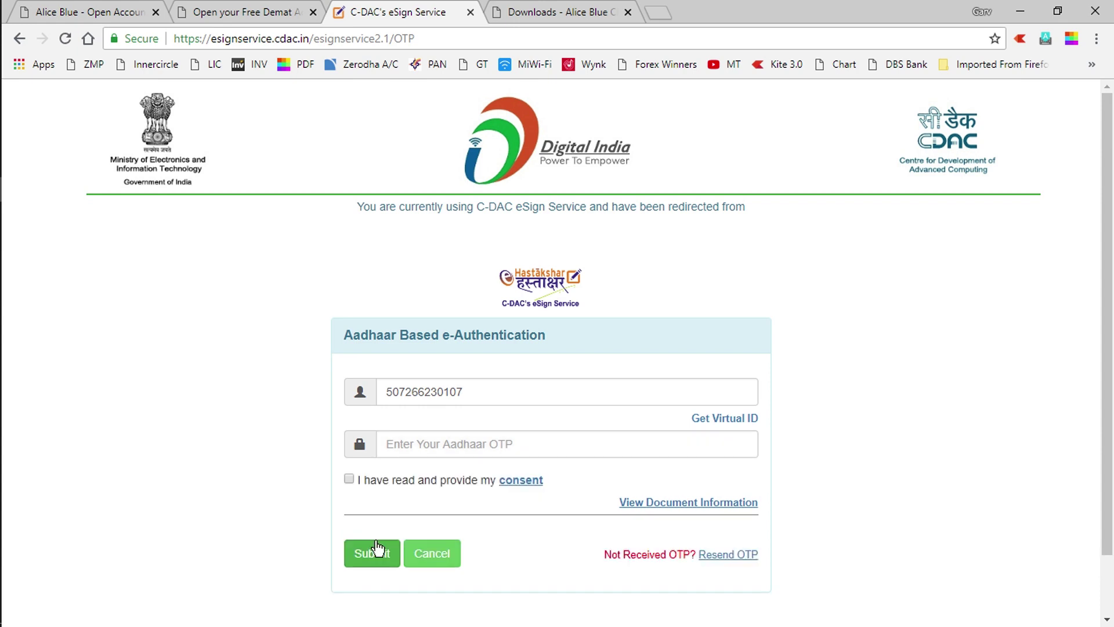
Give Aadhaar consent, enter the six-digit OTP and submit it to e-sign the application
left_click(349, 479)
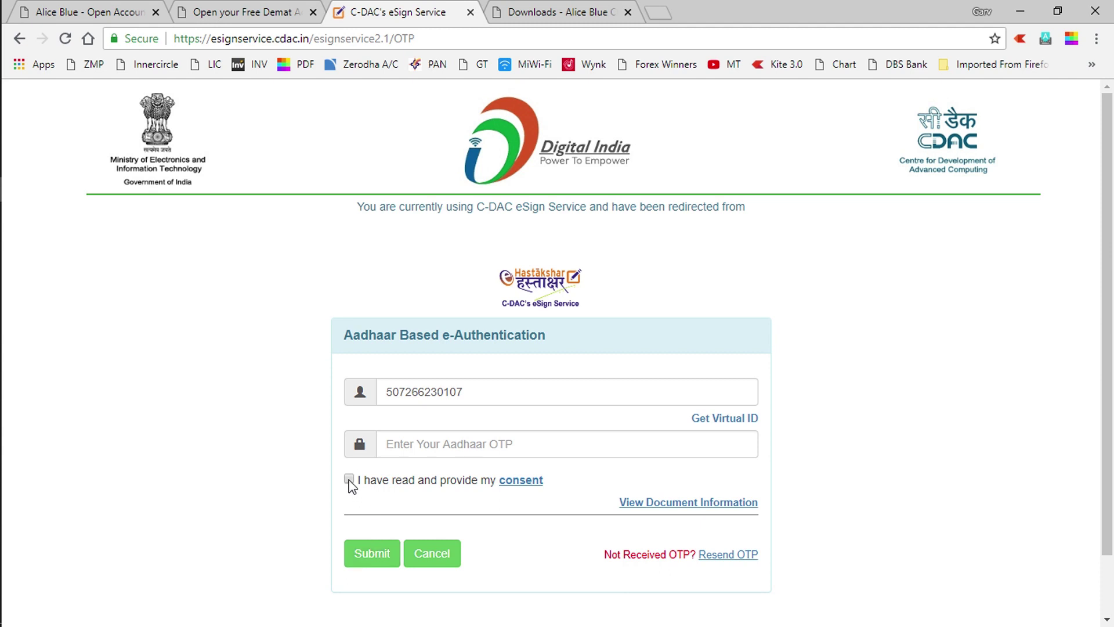
left_click(415, 440)
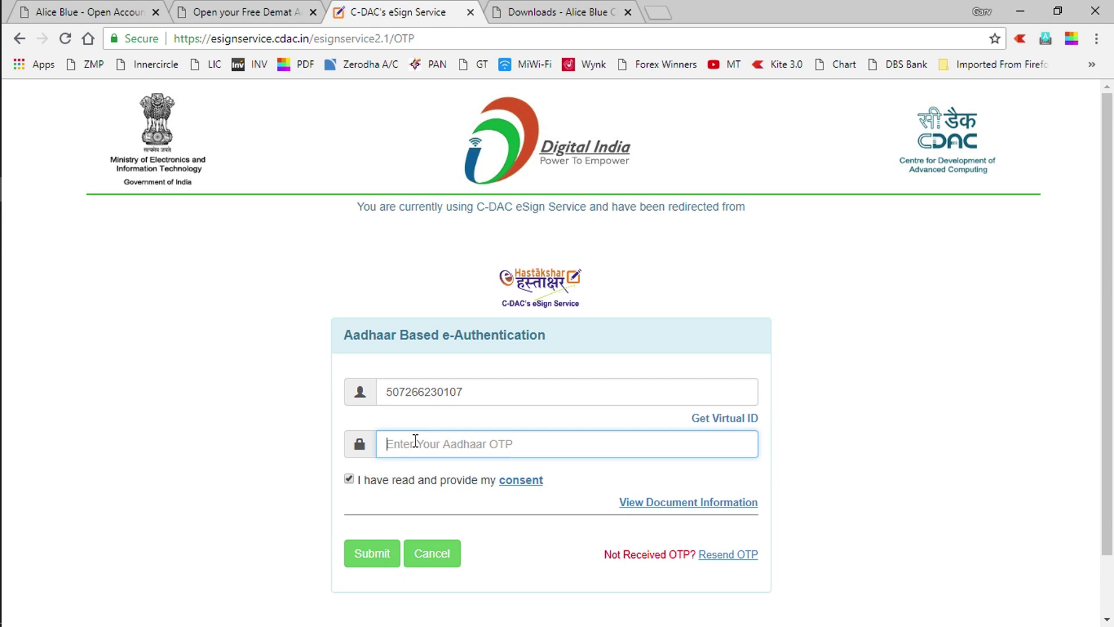
type("••")
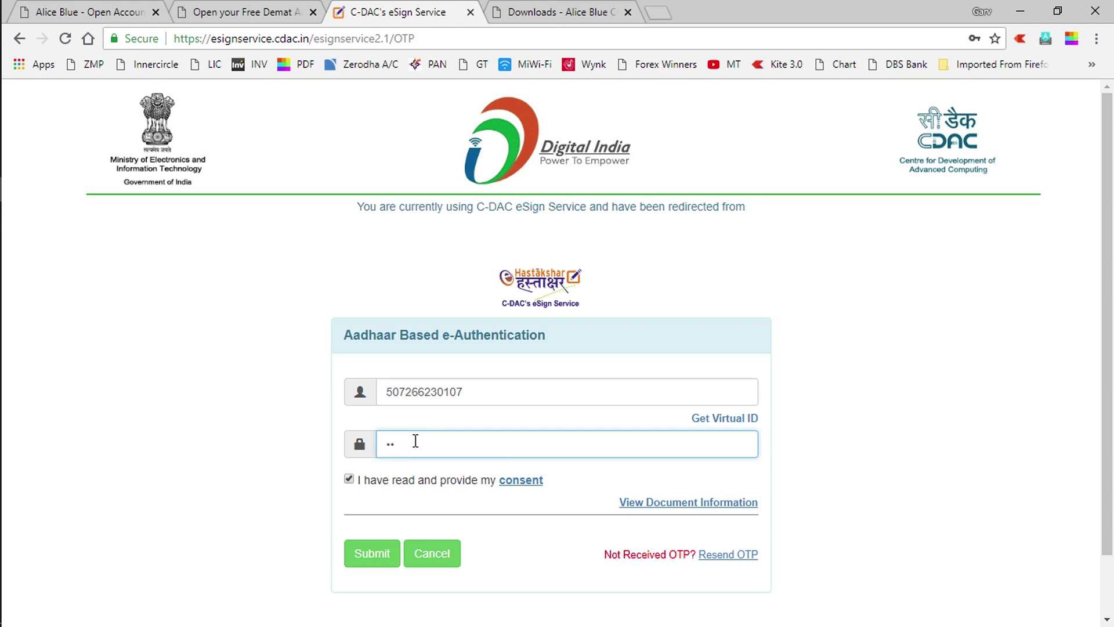
type("••••")
left_click(375, 557)
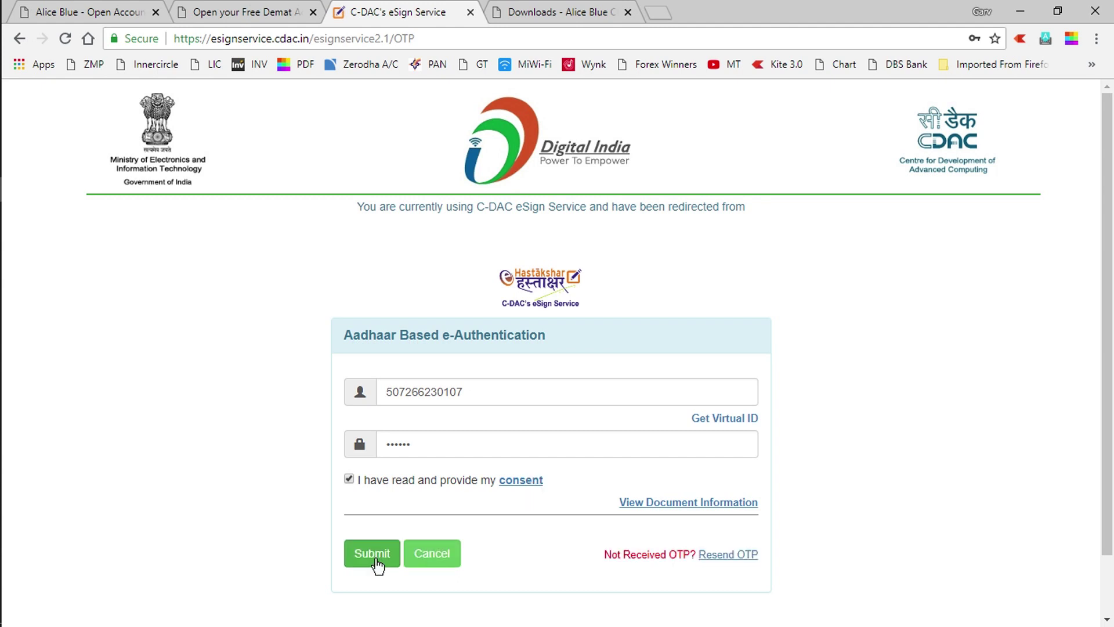
left_click(374, 554)
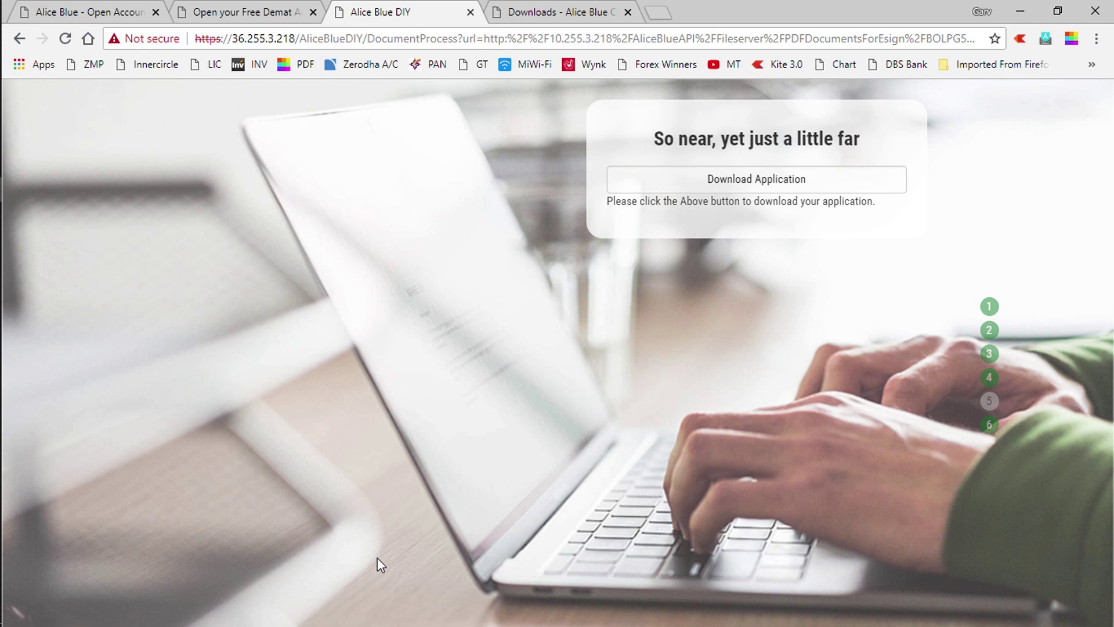
Download two copies of the signed application PDF and dismiss Chrome's downloads bar
left_click(737, 181)
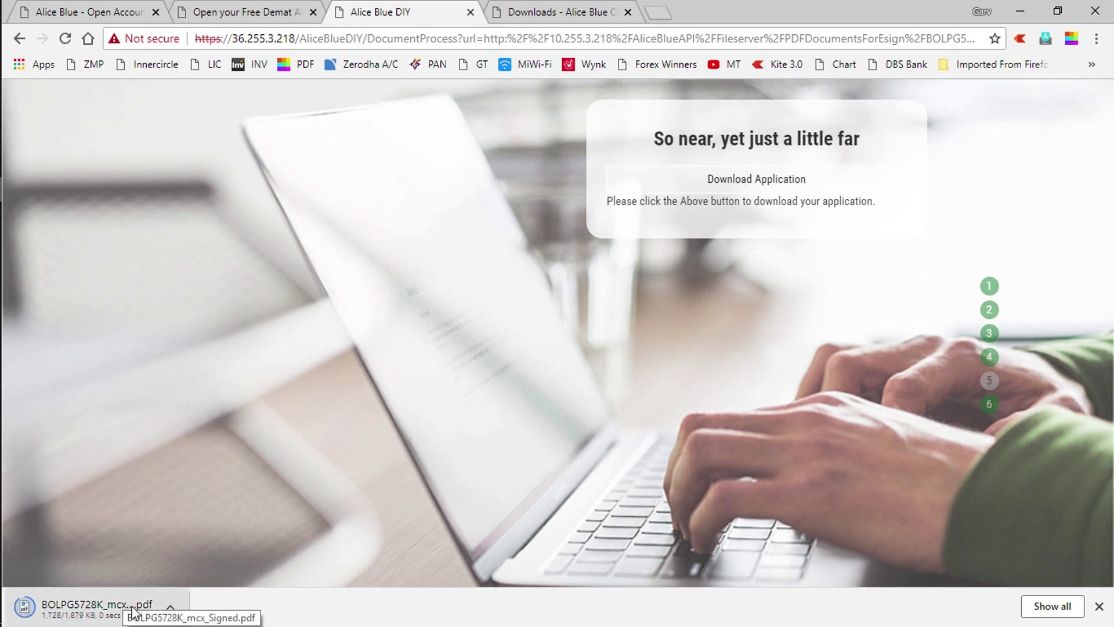
left_click(991, 406)
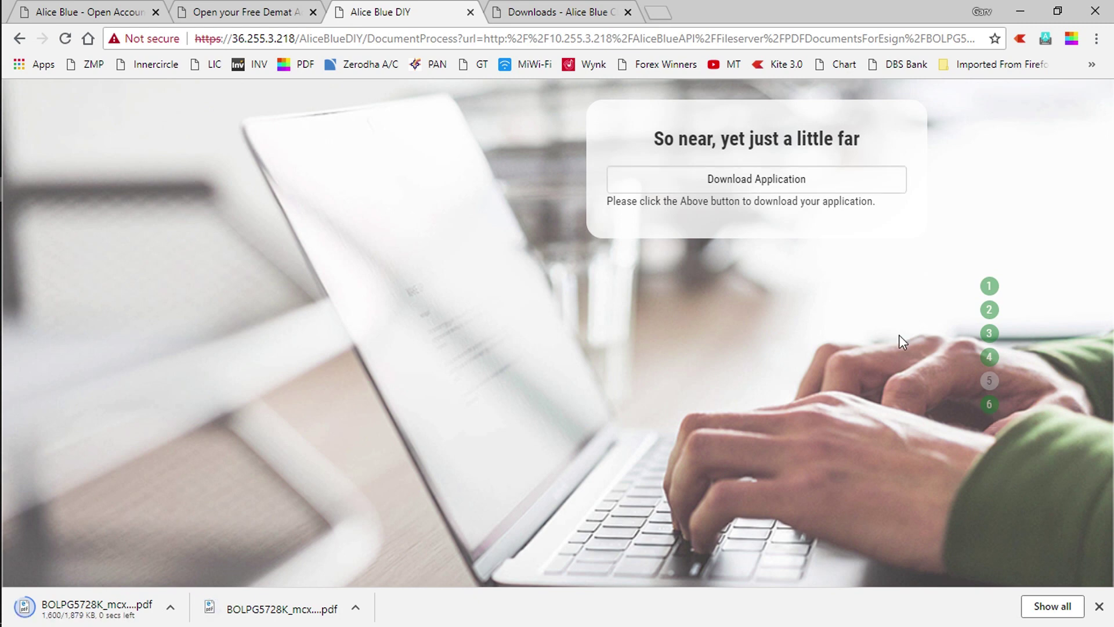
left_click(1098, 606)
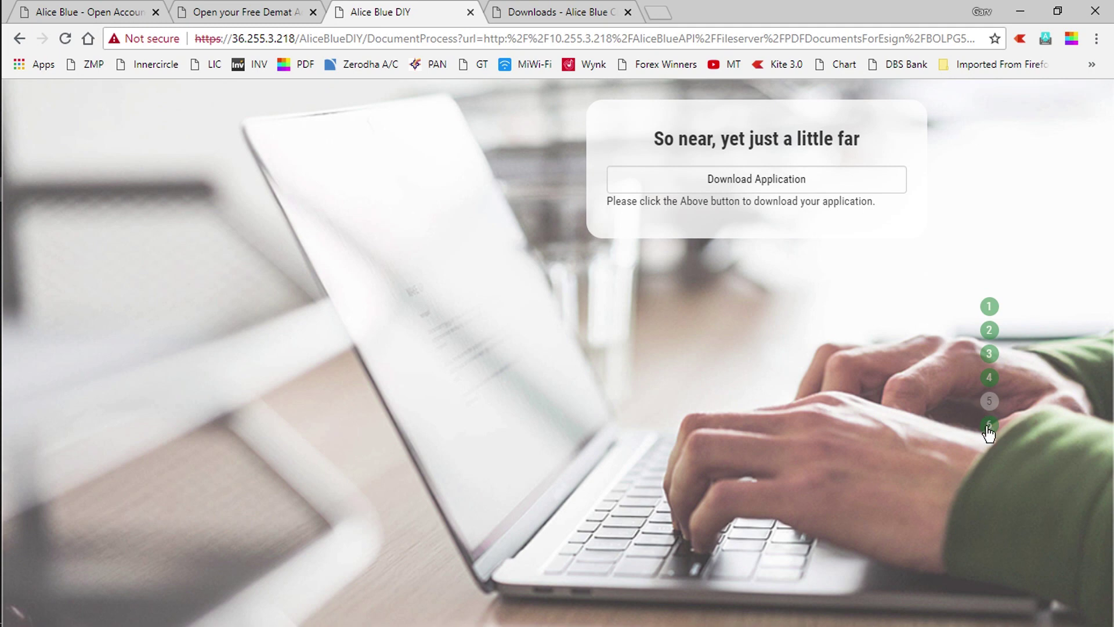